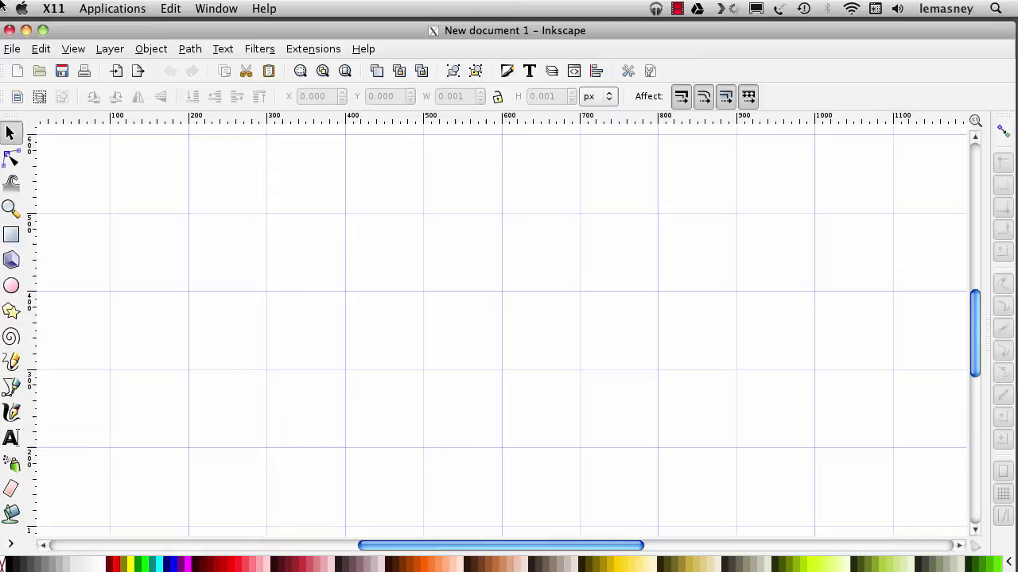
Maximize the Inkscape window, then resize and reposition it to fit the screen
click(44, 32)
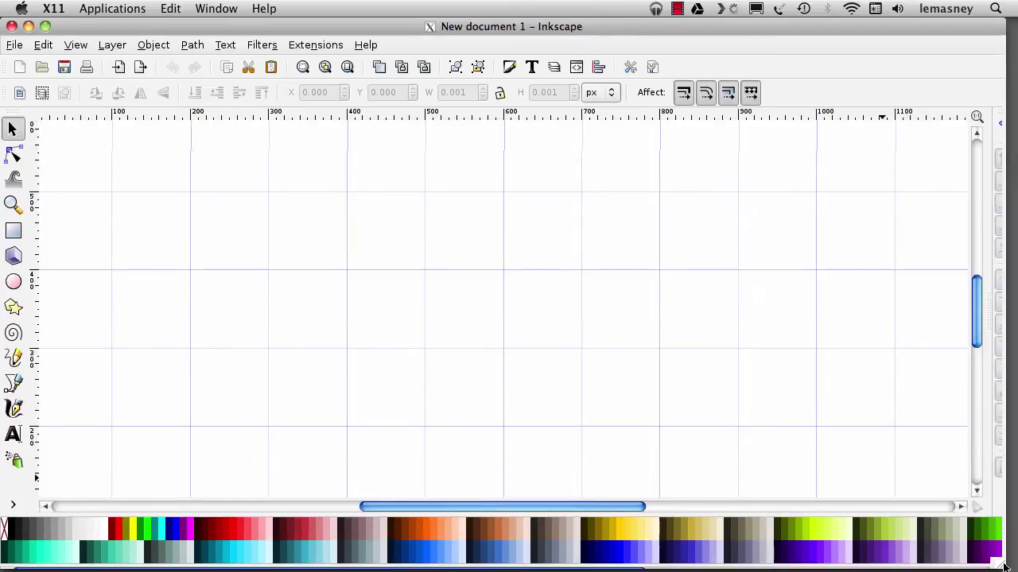
drag(1014, 569, 1008, 565)
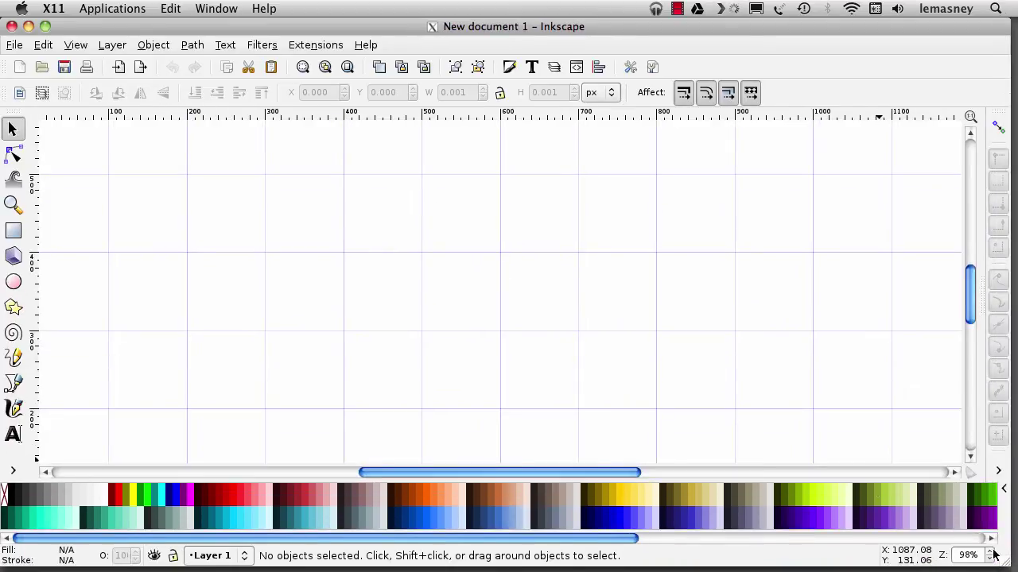
drag(445, 28, 449, 31)
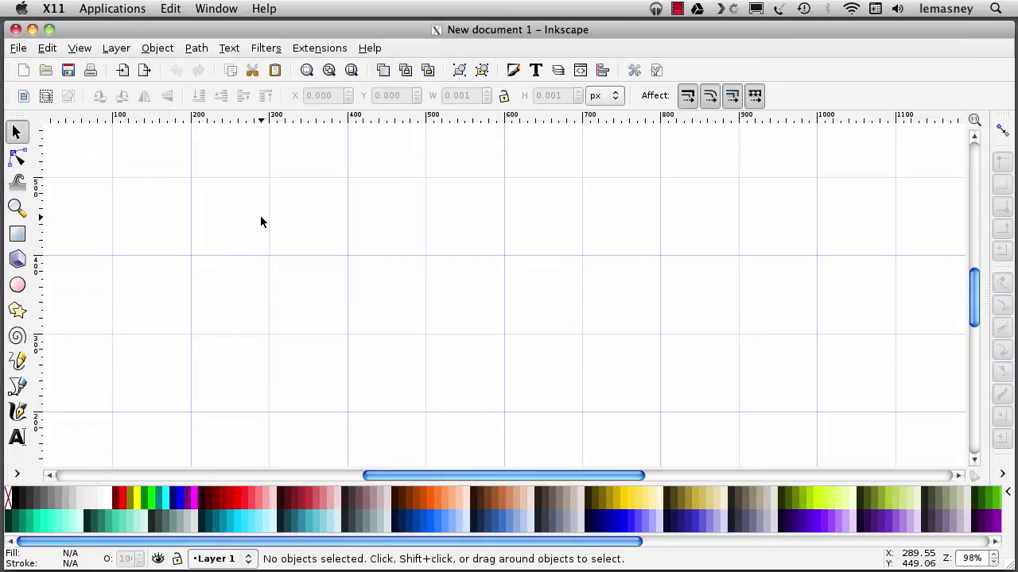
Fit the page in view, then select all the glyph artwork and delete it
key(5)
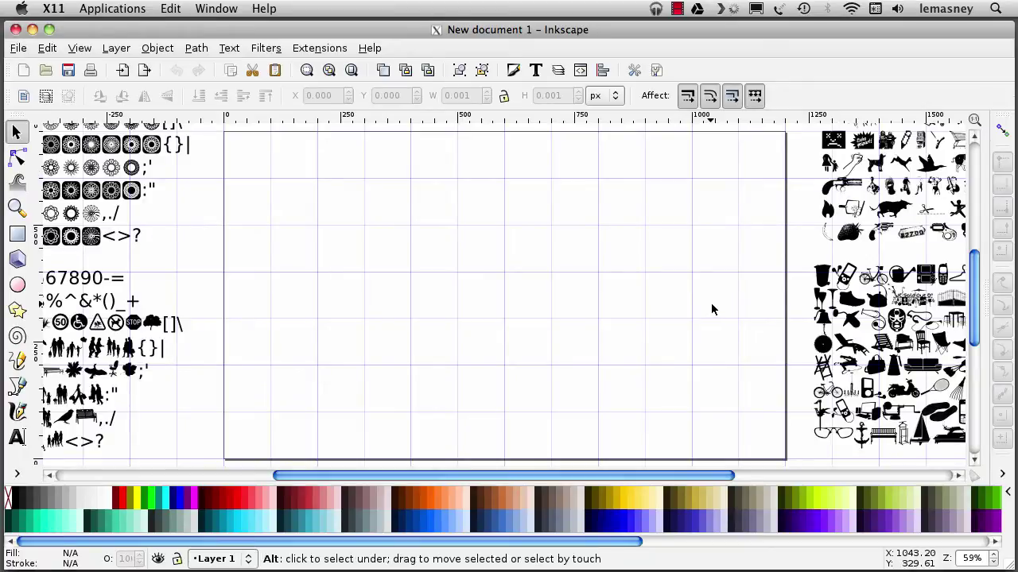
key(a)
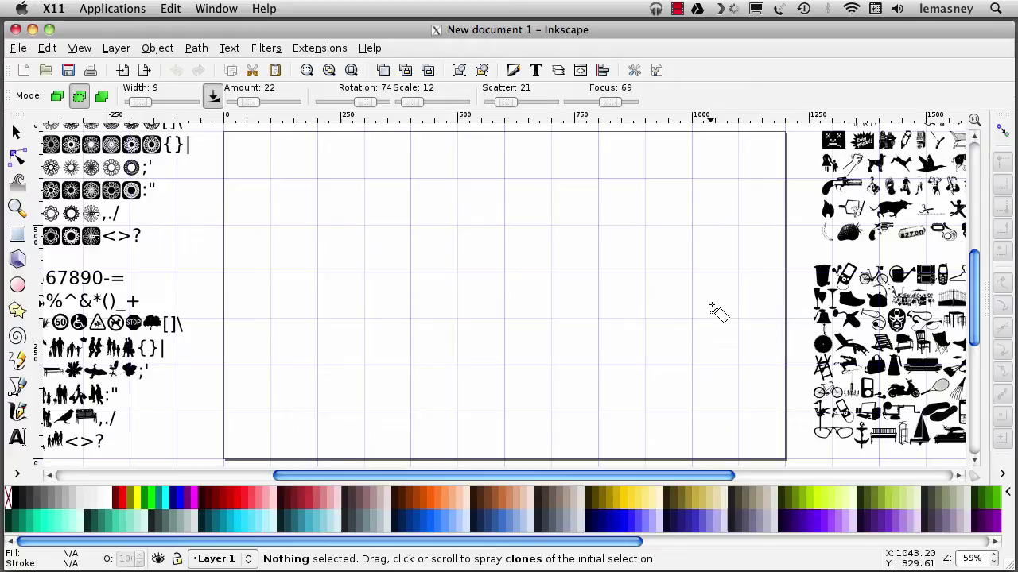
click(680, 319)
click(16, 132)
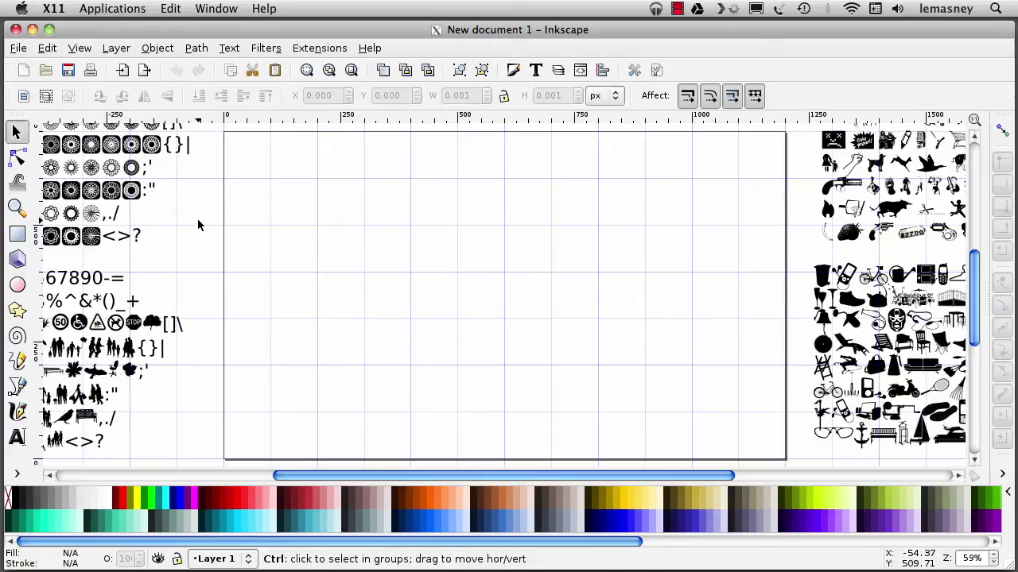
key(ctrl+a)
key(Delete)
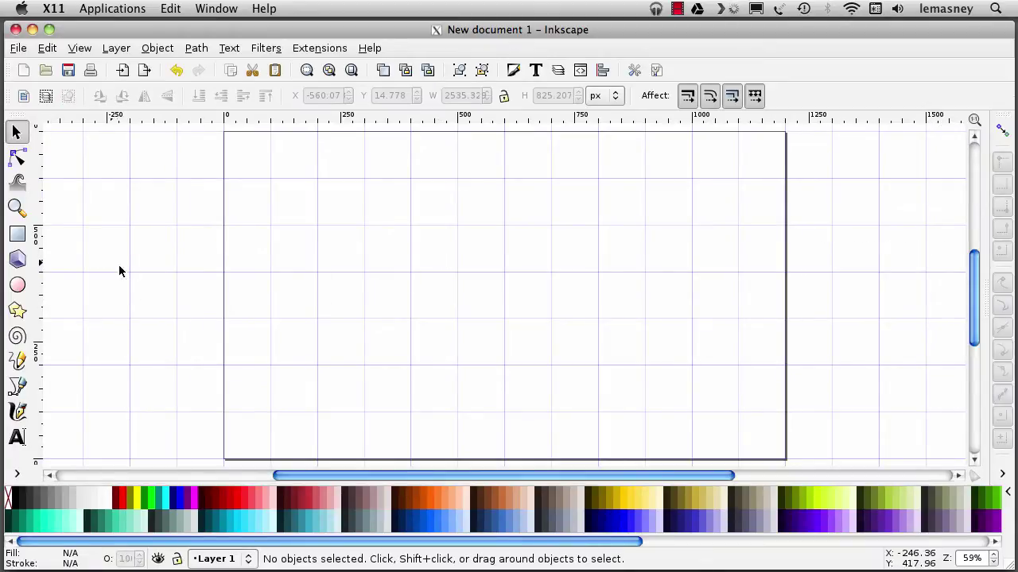
Type a letter 'O' on the page with the Text tool
click(18, 284)
click(18, 438)
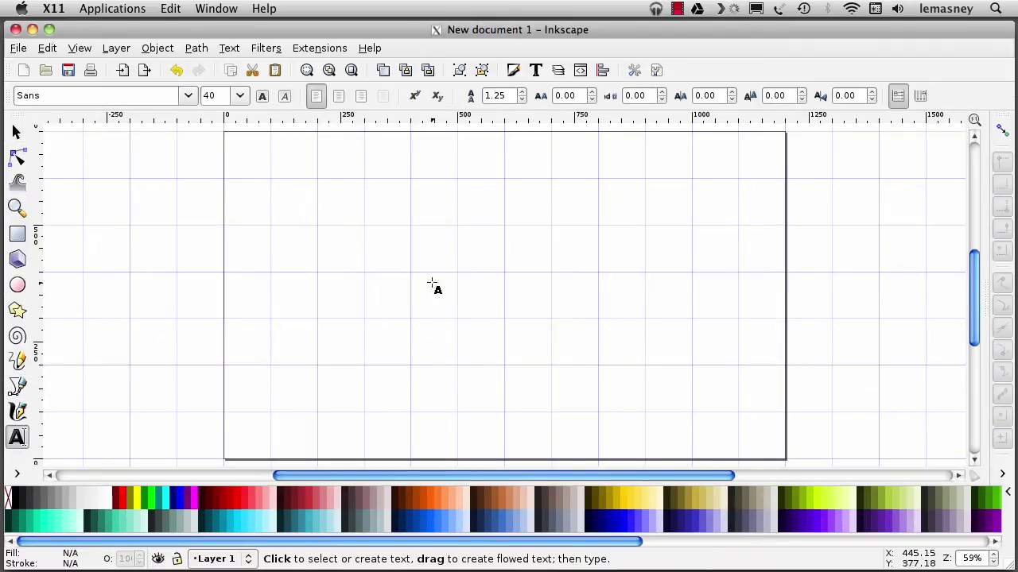
click(441, 288)
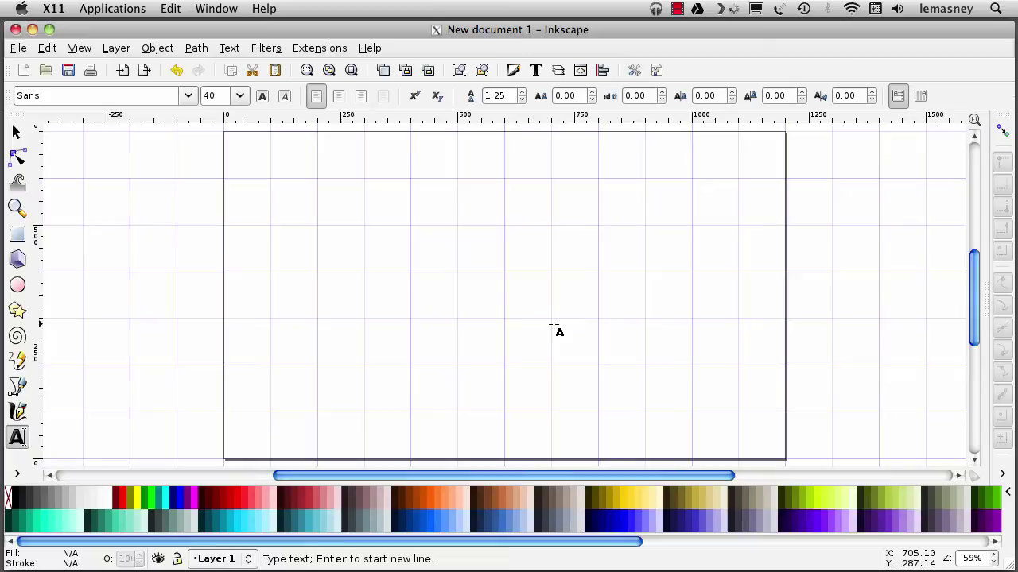
text(O)
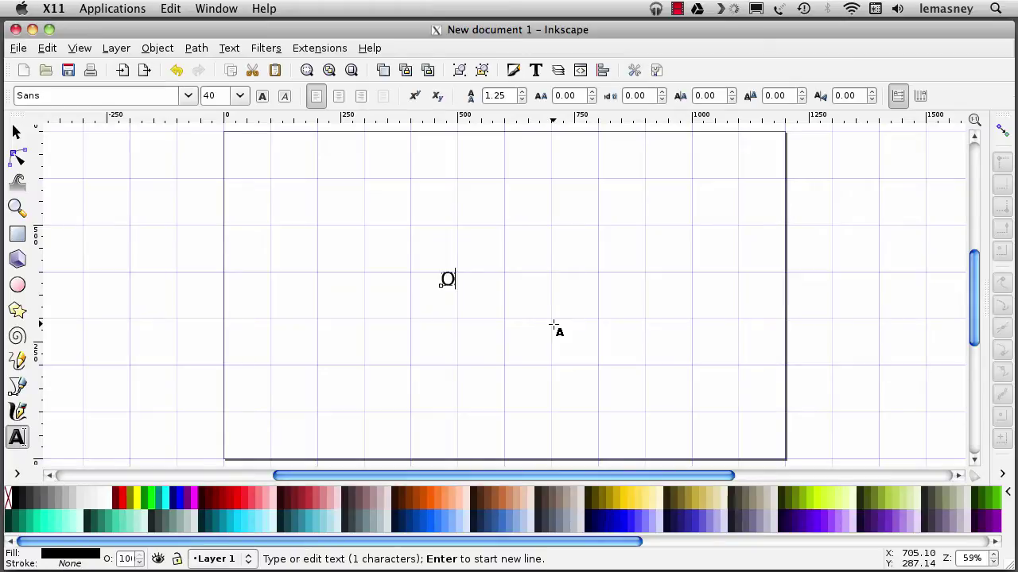
Move the O to the page centre and scale it up to about 272 × 305 px
click(16, 132)
drag(453, 283, 508, 279)
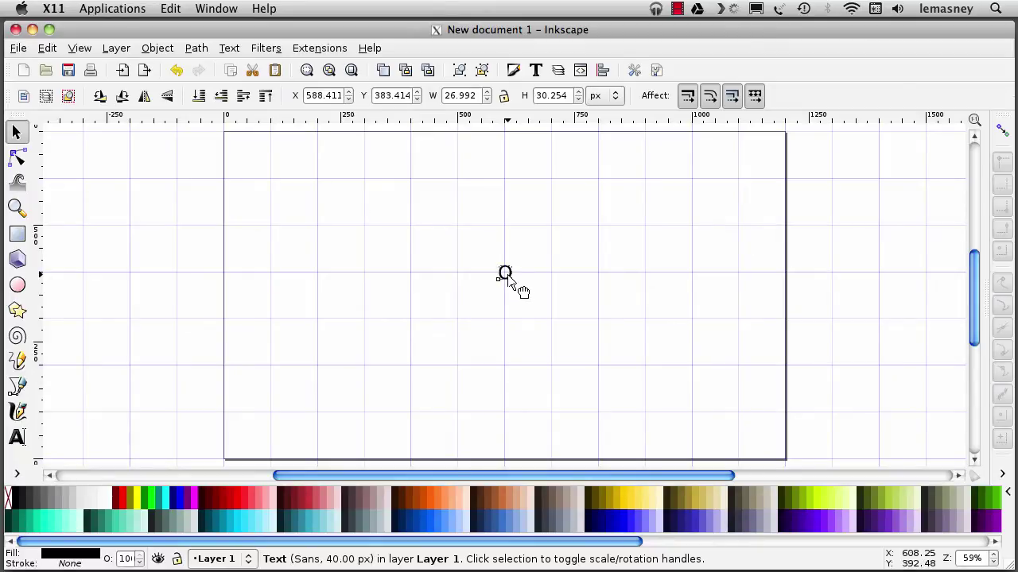
drag(508, 278, 507, 279)
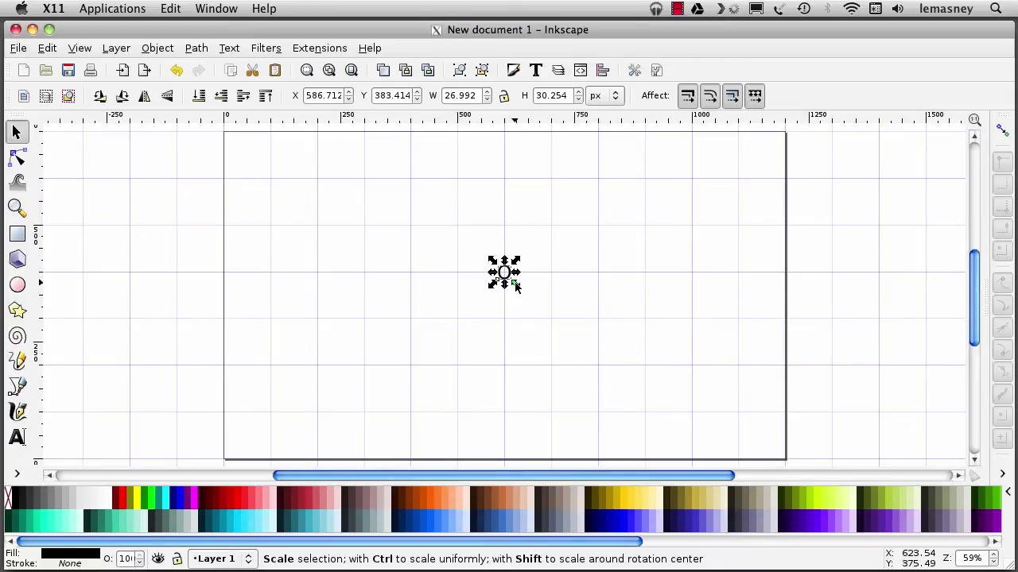
drag(515, 286, 590, 348)
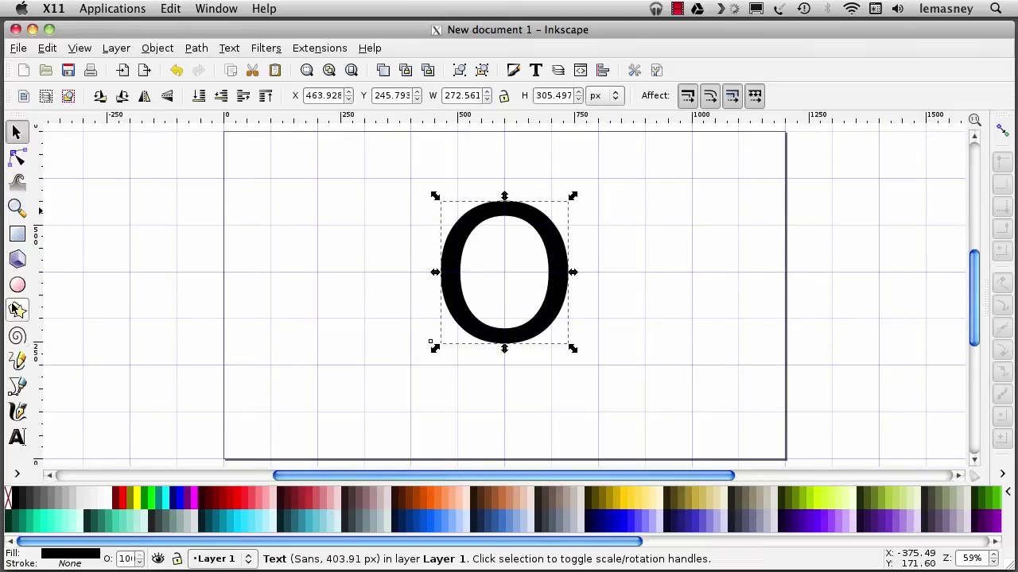
Draw a short vertical two-node line above the O with the paraxial Bezier tool
click(17, 386)
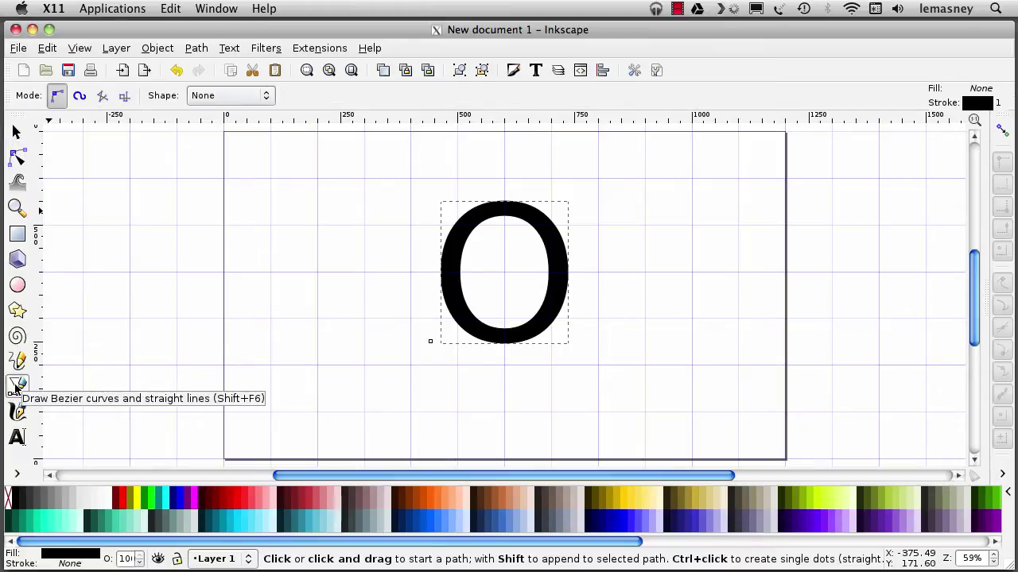
click(125, 96)
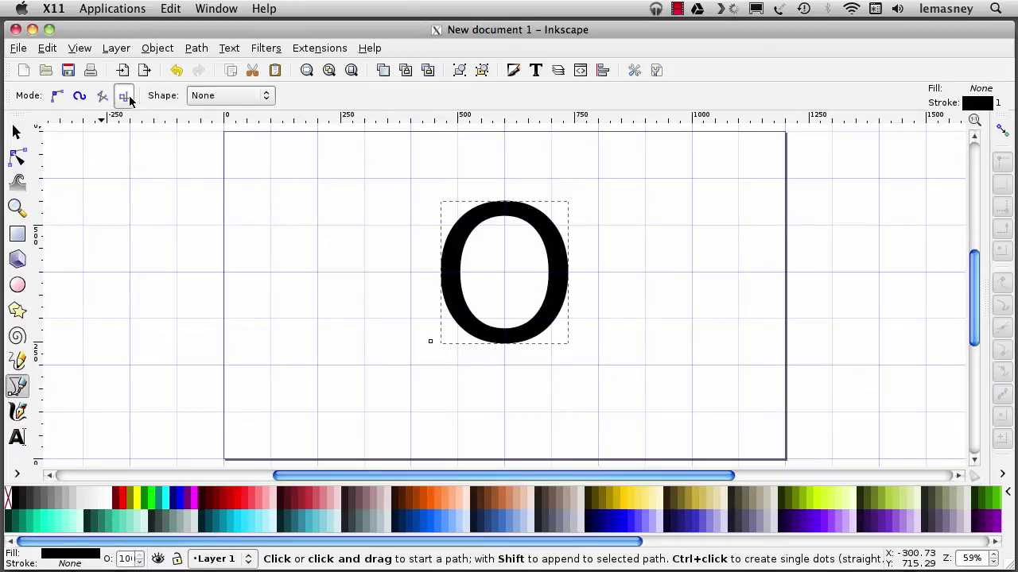
click(503, 147)
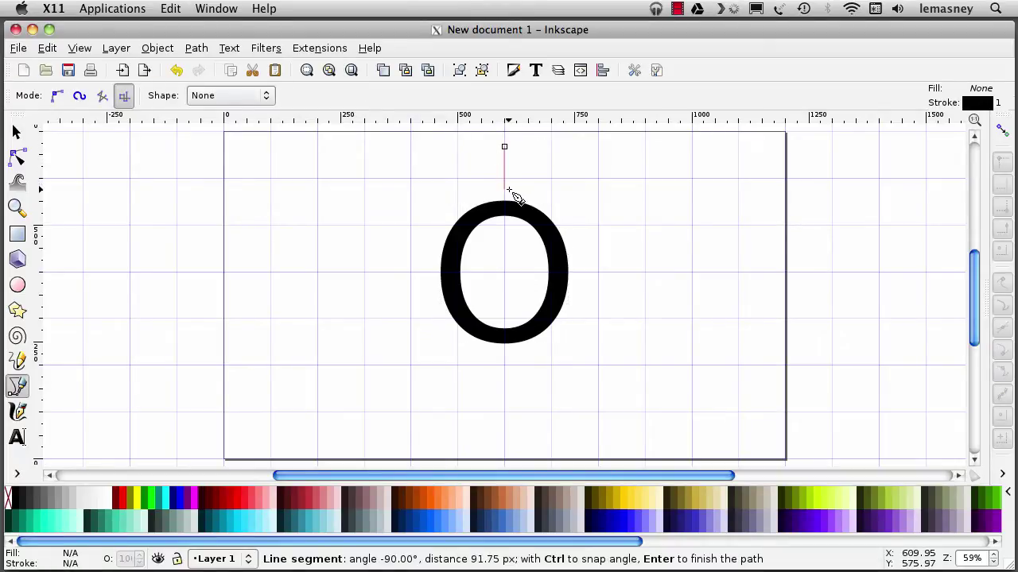
click(511, 188)
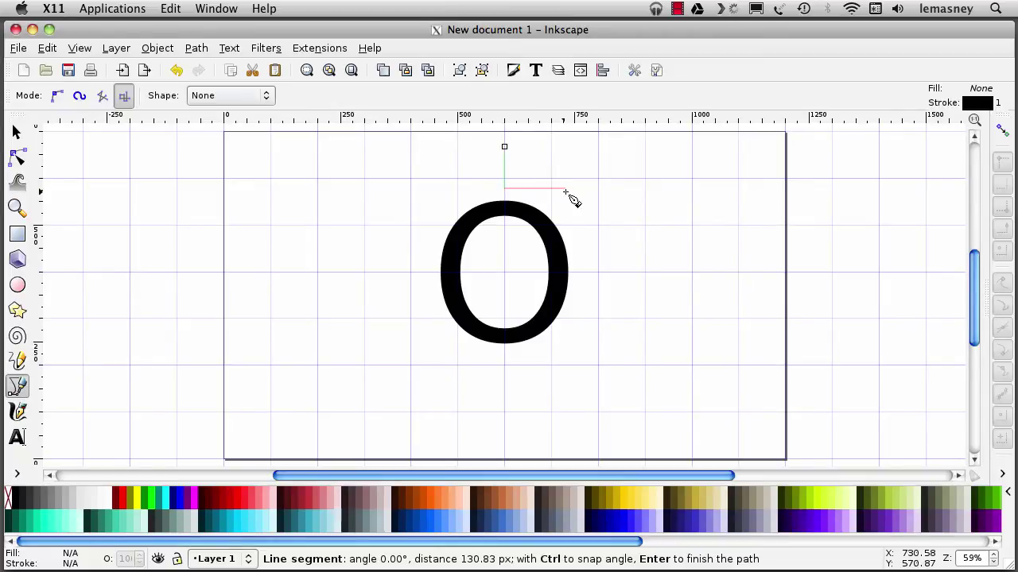
key(Return)
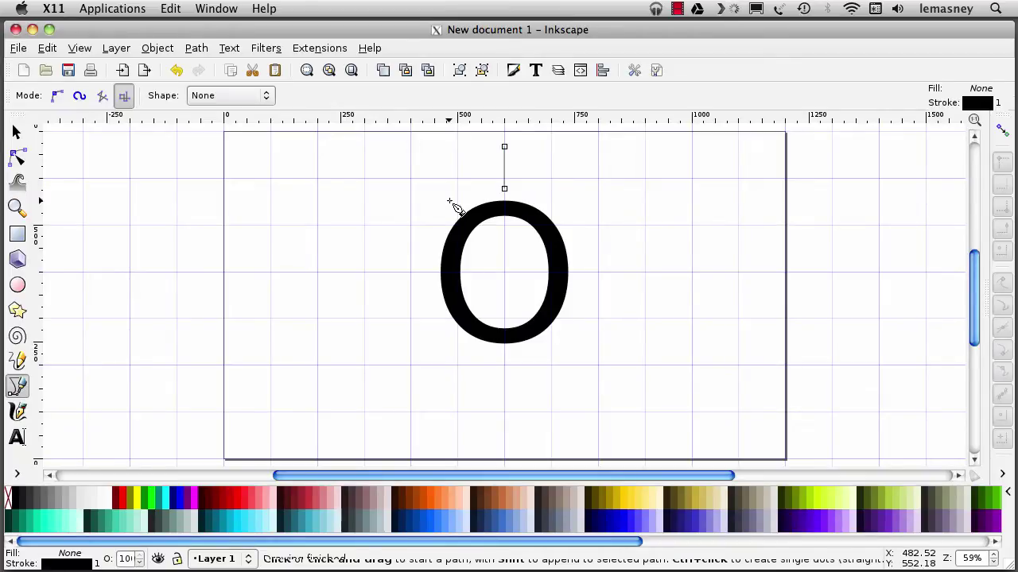
click(17, 132)
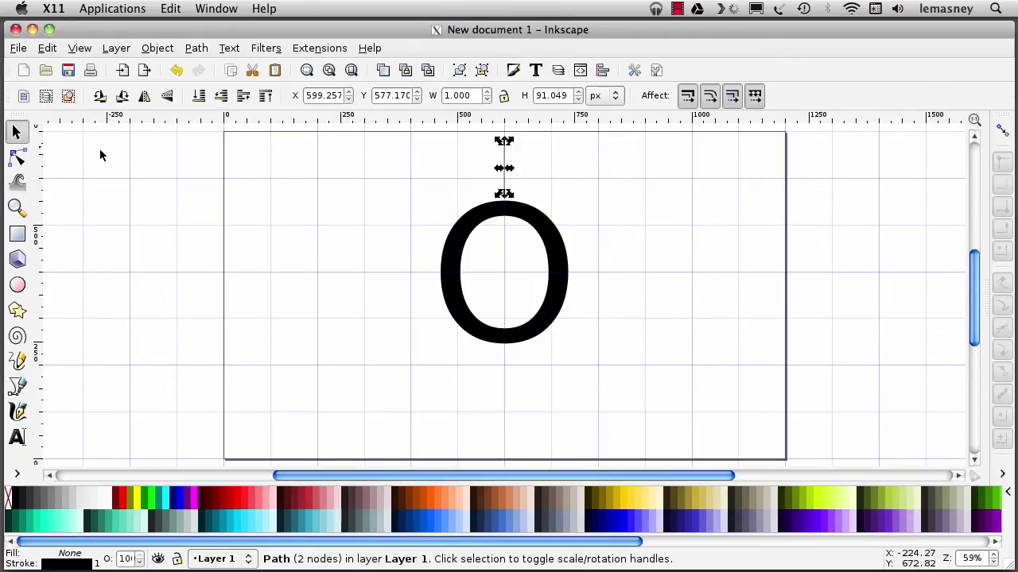
Raise the line's stroke width through 8 and 16 to 32 px
right_click(97, 565)
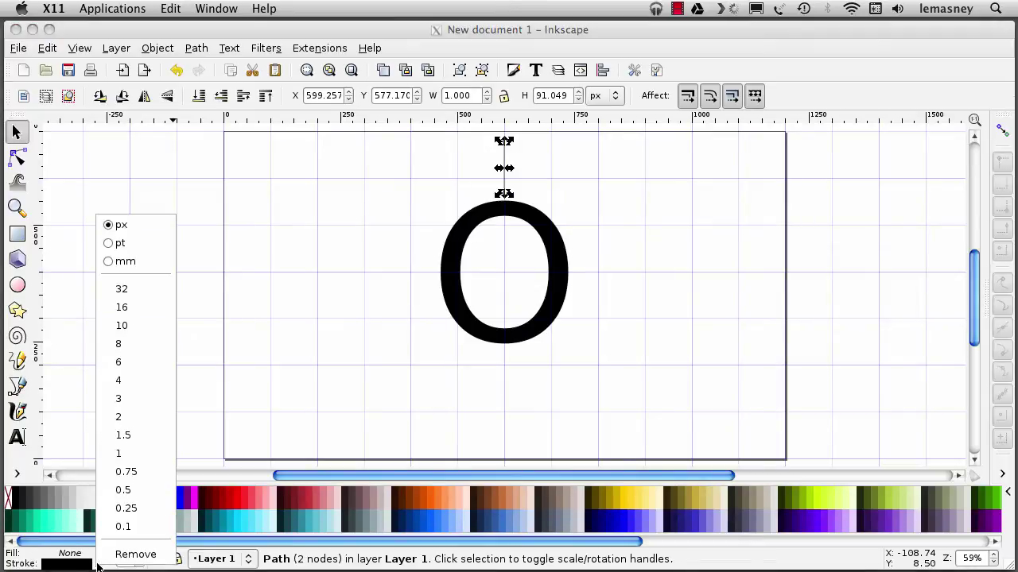
click(138, 343)
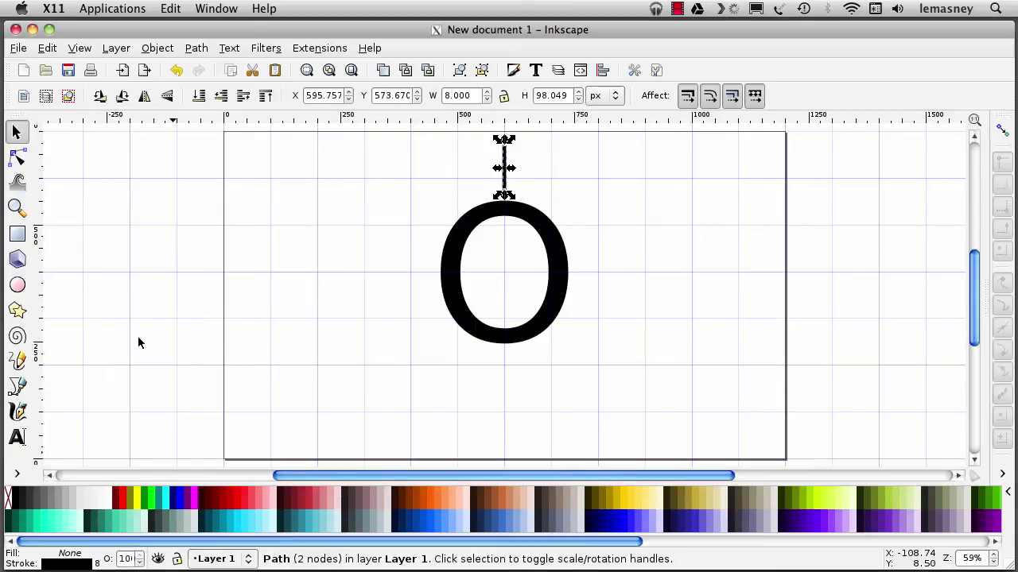
right_click(97, 564)
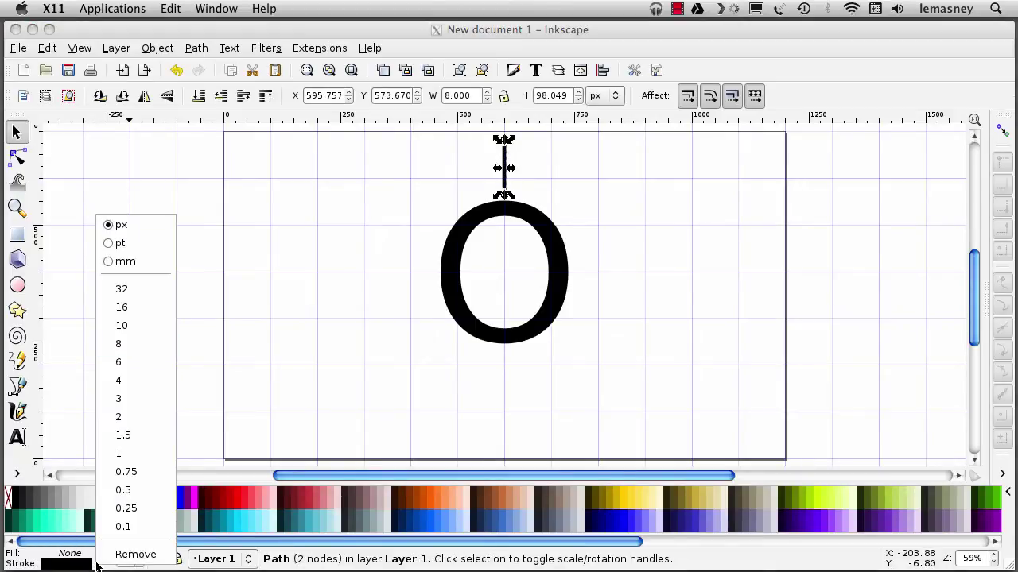
click(117, 307)
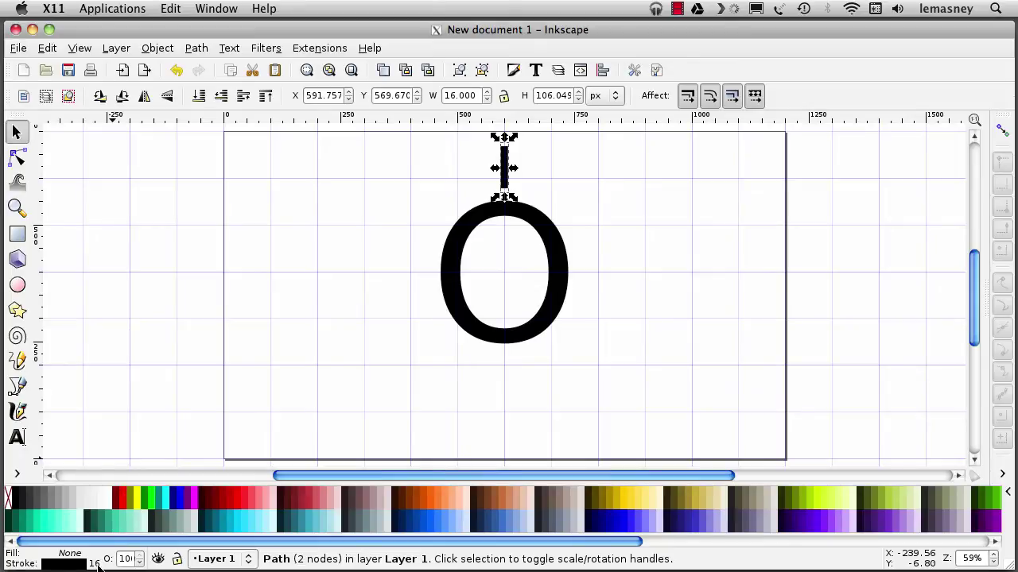
right_click(97, 565)
click(119, 293)
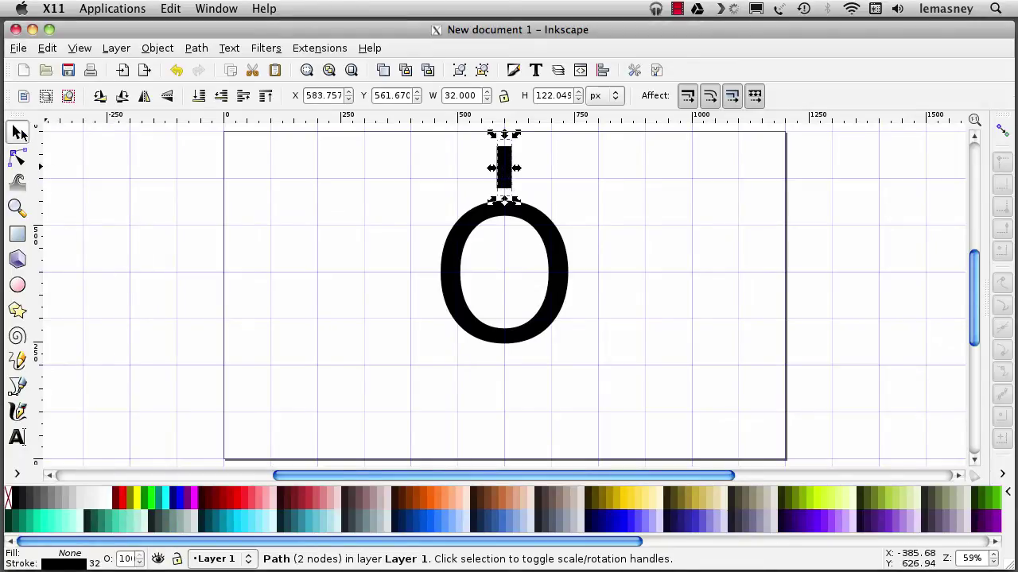
Put the bar in rotate mode and rotate it slightly, leaving it nearly upright
click(293, 268)
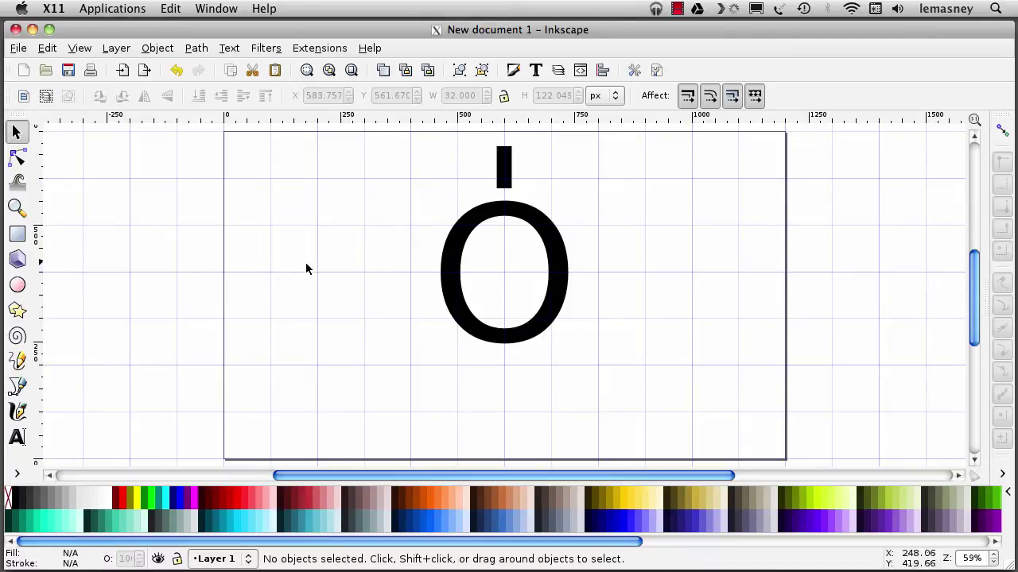
click(508, 176)
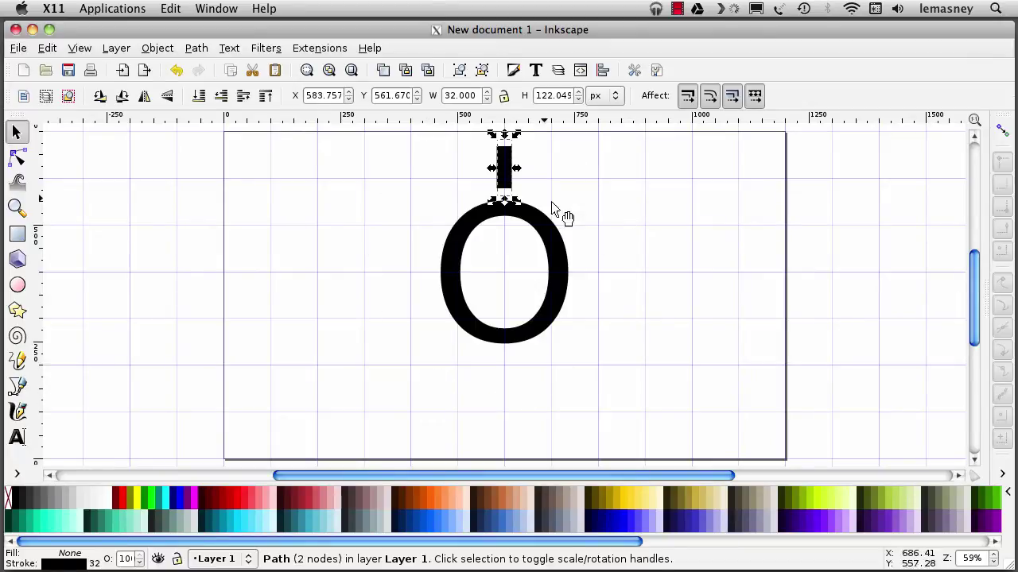
click(506, 184)
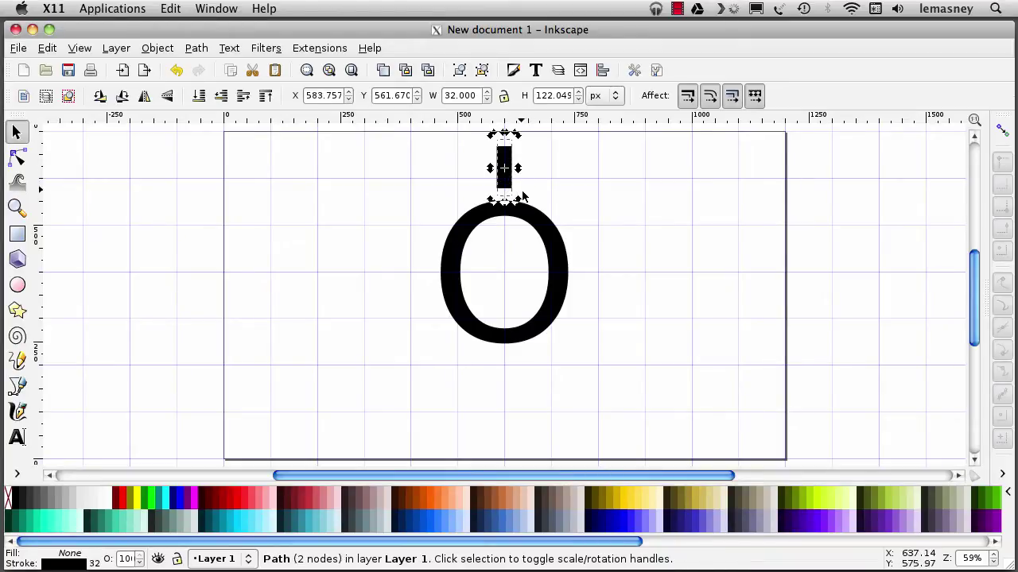
click(550, 189)
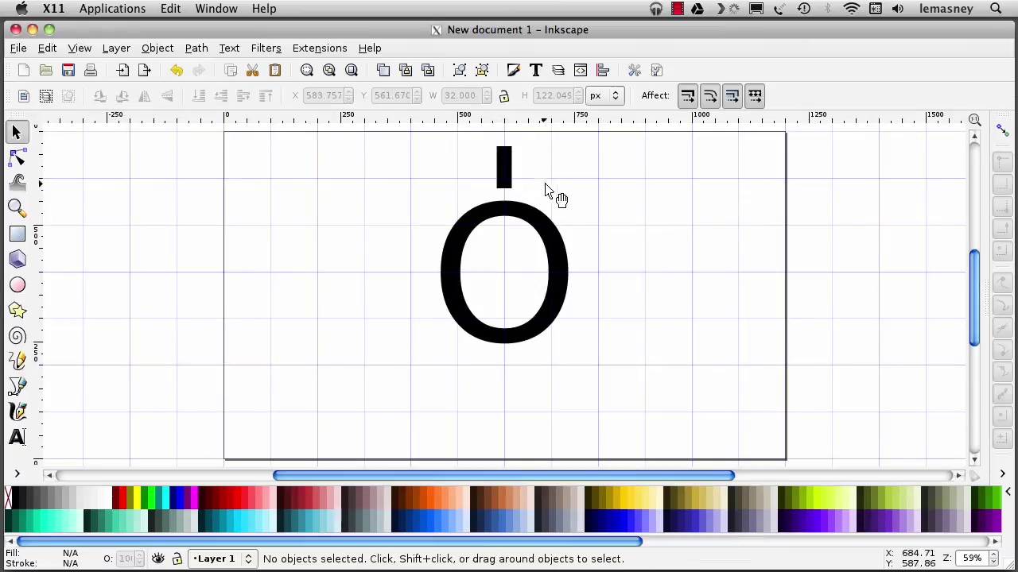
click(503, 186)
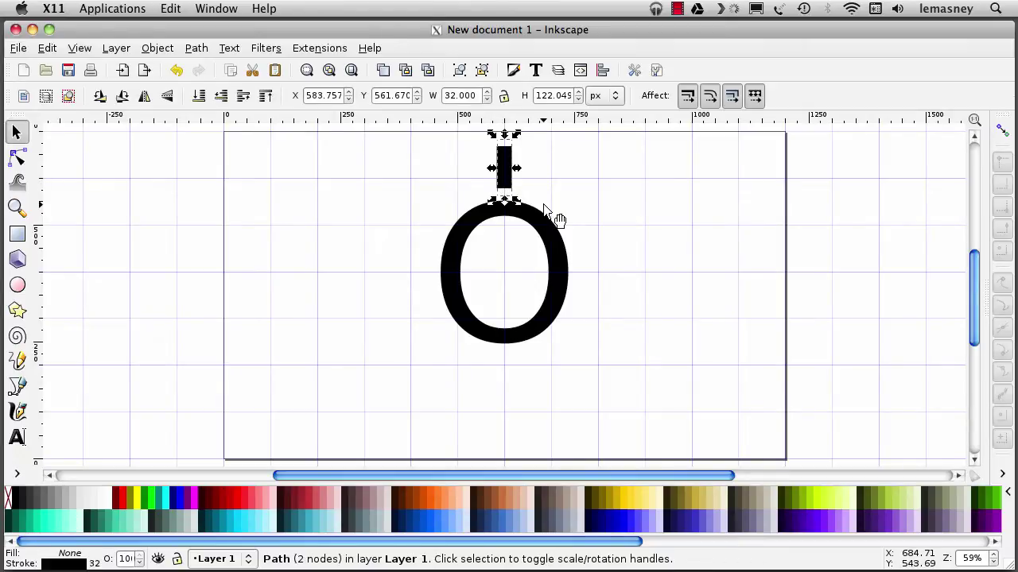
click(507, 190)
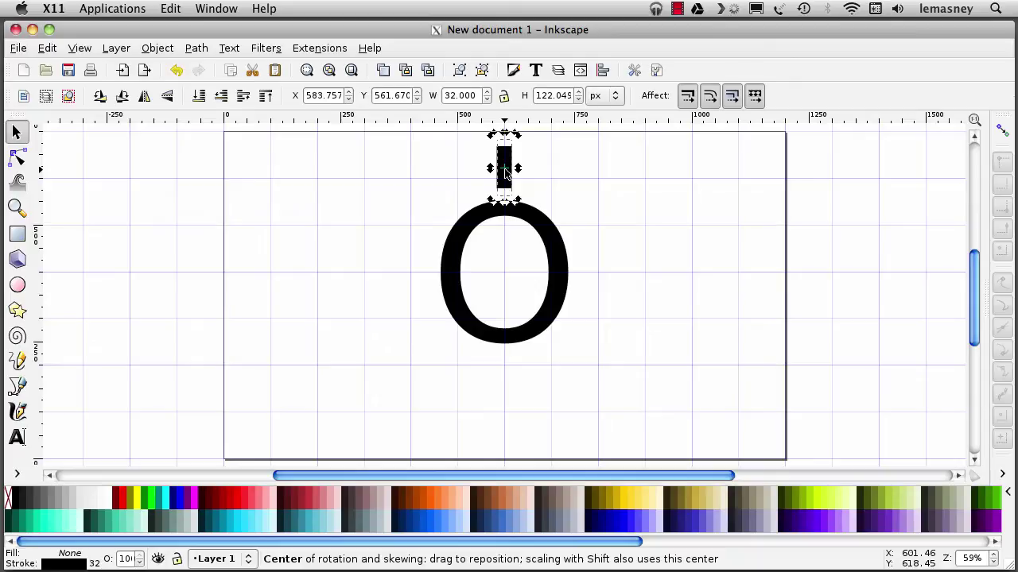
mouse_move(517, 200)
mouse_down()
mouse_move(540, 182)
mouse_move(517, 194)
mouse_up()
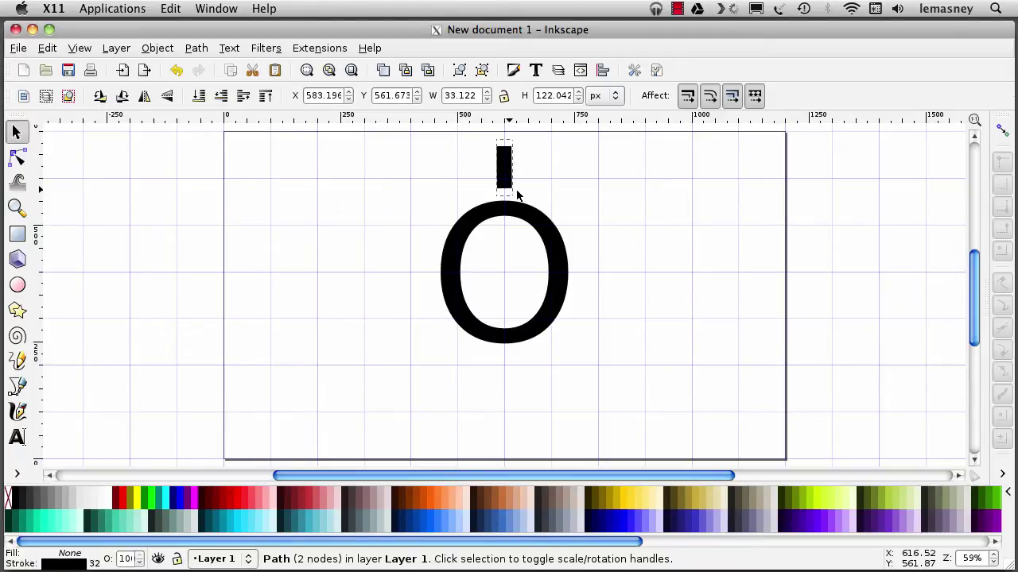
Undo the rotation, move the bar's pivot to the O's centre, test-swing it, then step back upright
key(ctrl+z)
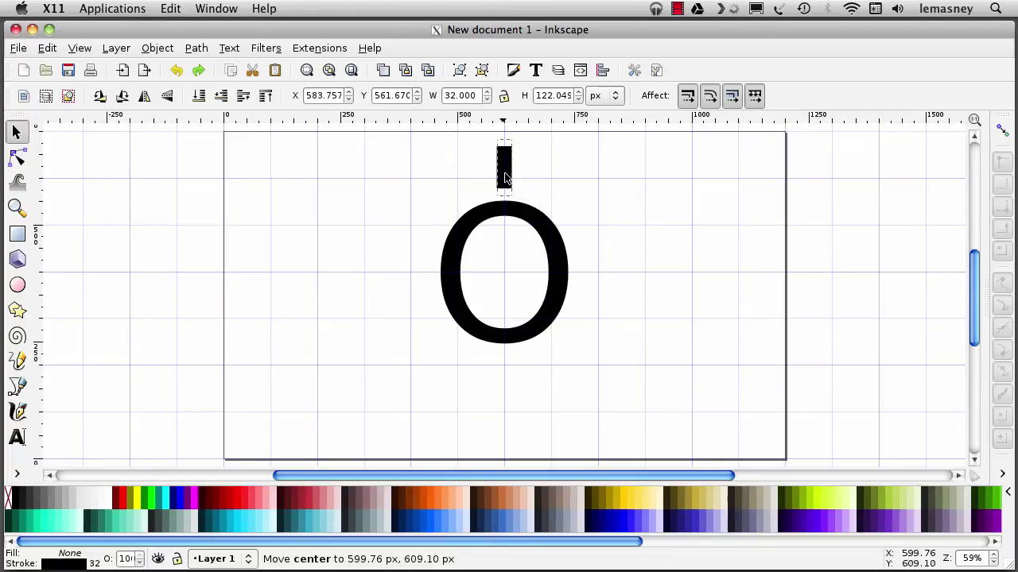
drag(505, 176, 508, 274)
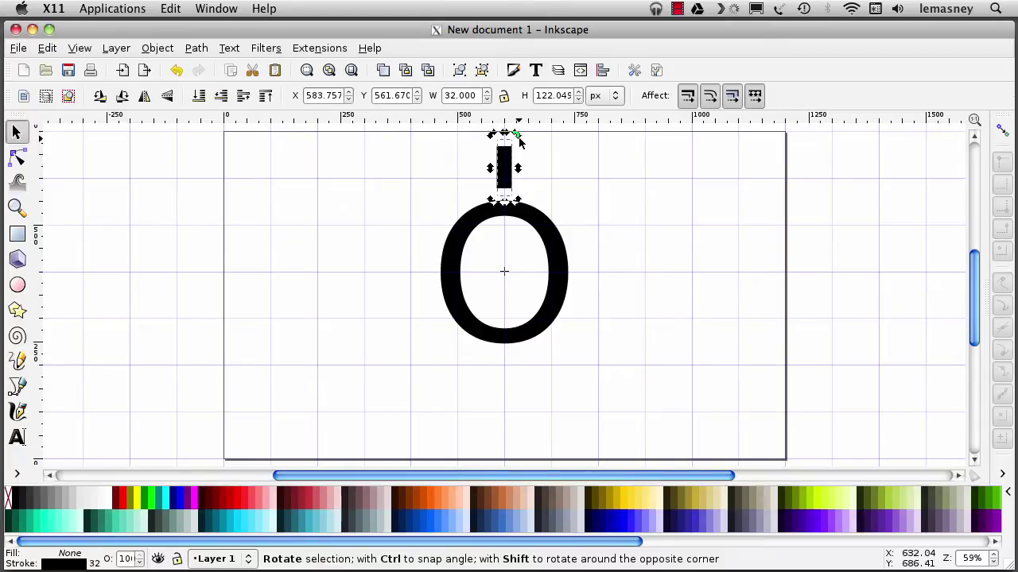
drag(519, 140, 513, 235)
key(alt+bracketleft)
key(alt+bracketleft)
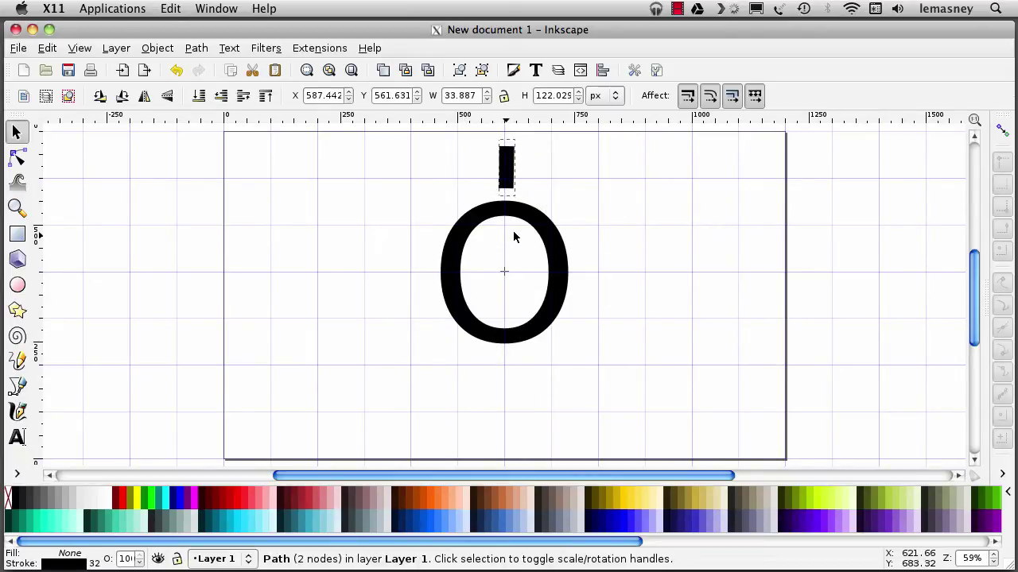
key(alt+bracketleft)
key(alt+bracketleft)
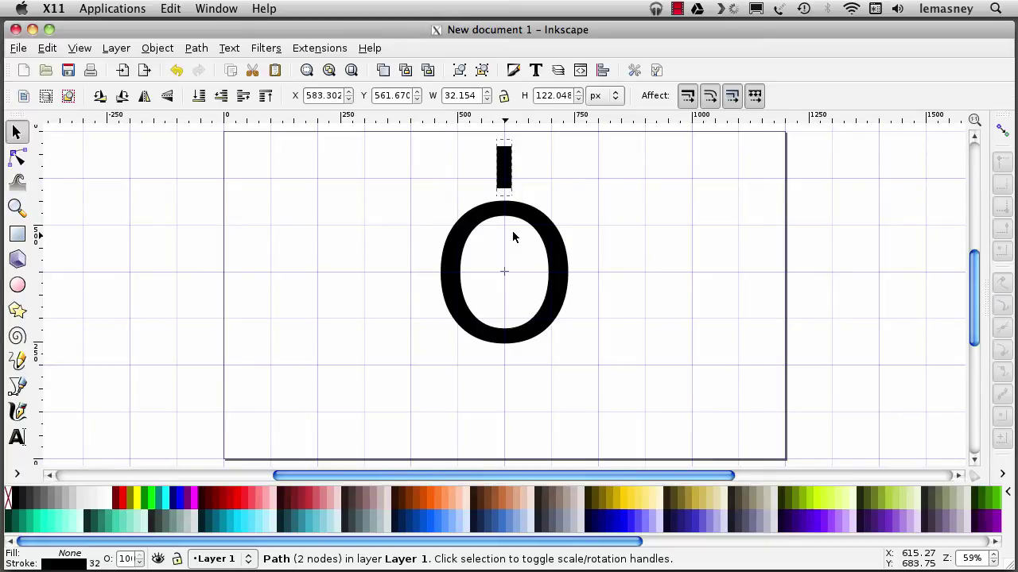
Fine-tune the bar's angle back to upright with Alt+] and Alt+[ rotation steps
mouse_move(513, 237)
mouse_down()
mouse_move(541, 268)
mouse_move(518, 236)
mouse_move(525, 250)
mouse_move(511, 243)
mouse_up()
key(alt+bracketright)
key(alt+bracketright)
key(alt+bracketleft)
key(alt+bracketright)
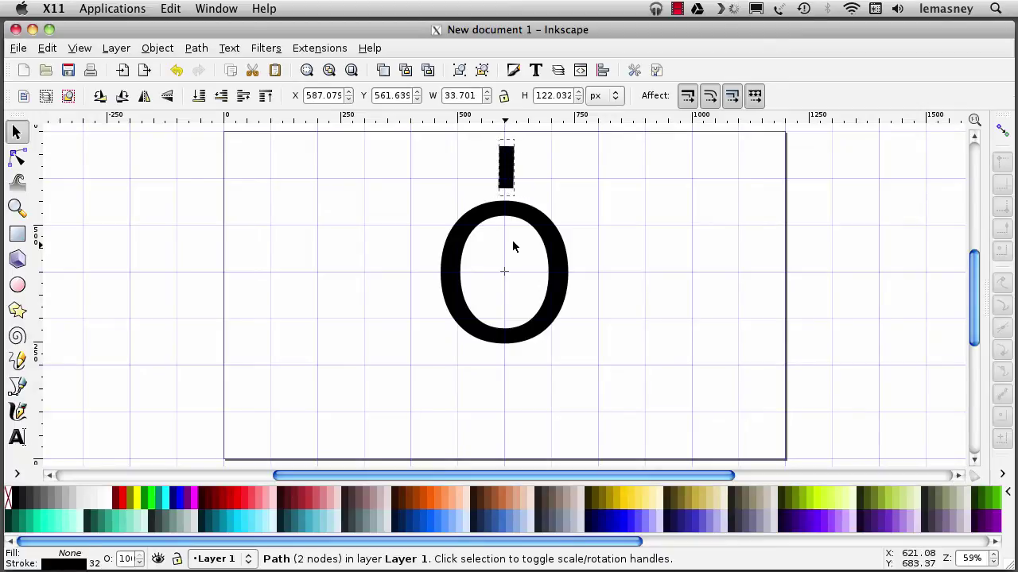
key(alt+bracketleft)
key(alt+bracketright)
Duplicate the bar with Ctrl+D and rotate the copies around the O into twelve rays
key(ctrl+d)
mouse_move(513, 247)
mouse_down()
mouse_move(540, 273)
mouse_move(509, 301)
mouse_move(470, 295)
mouse_move(459, 271)
mouse_move(477, 234)
mouse_move(538, 228)
mouse_move(533, 236)
mouse_move(552, 253)
mouse_move(545, 292)
mouse_move(530, 312)
mouse_move(480, 315)
mouse_move(459, 296)
mouse_move(436, 230)
mouse_move(460, 208)
mouse_move(480, 210)
mouse_up()
key(ctrl+d)
key(ctrl+d)
key(ctrl+d)
key(ctrl+d)
key(ctrl+d)
key(ctrl+d)
key(ctrl+d)
key(ctrl+d)
key(ctrl+d)
key(ctrl+d)
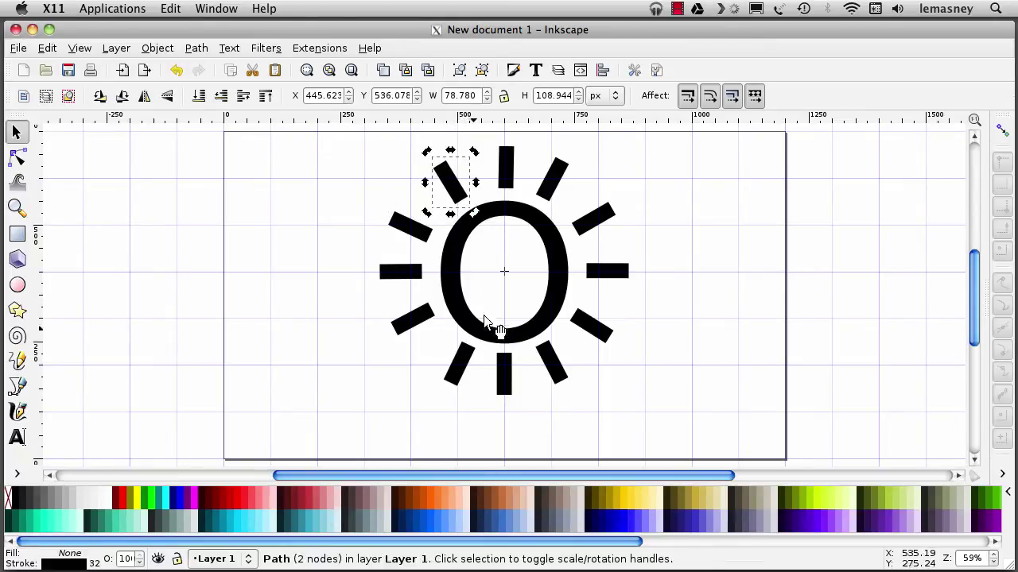
click(459, 377)
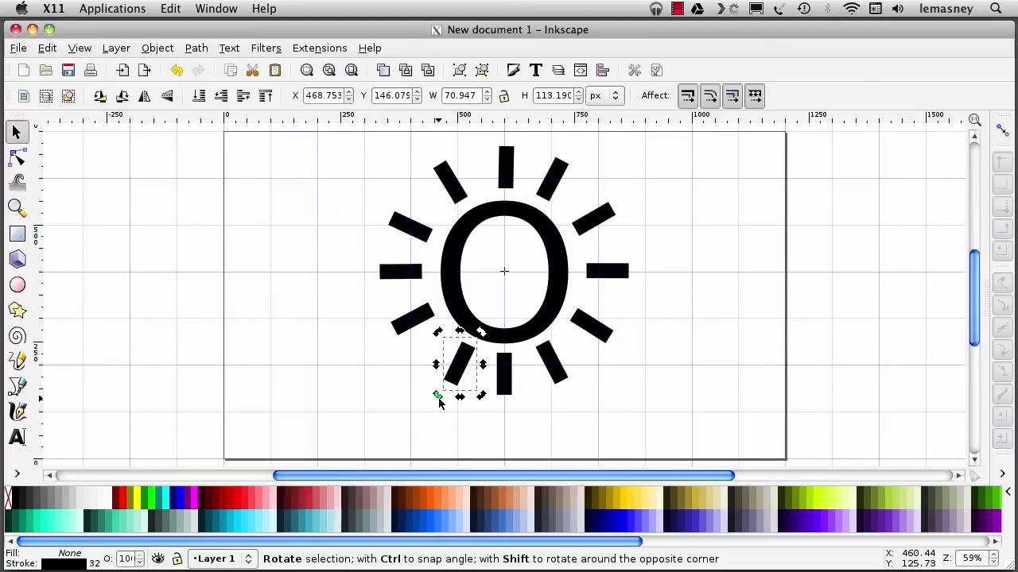
drag(438, 401, 430, 396)
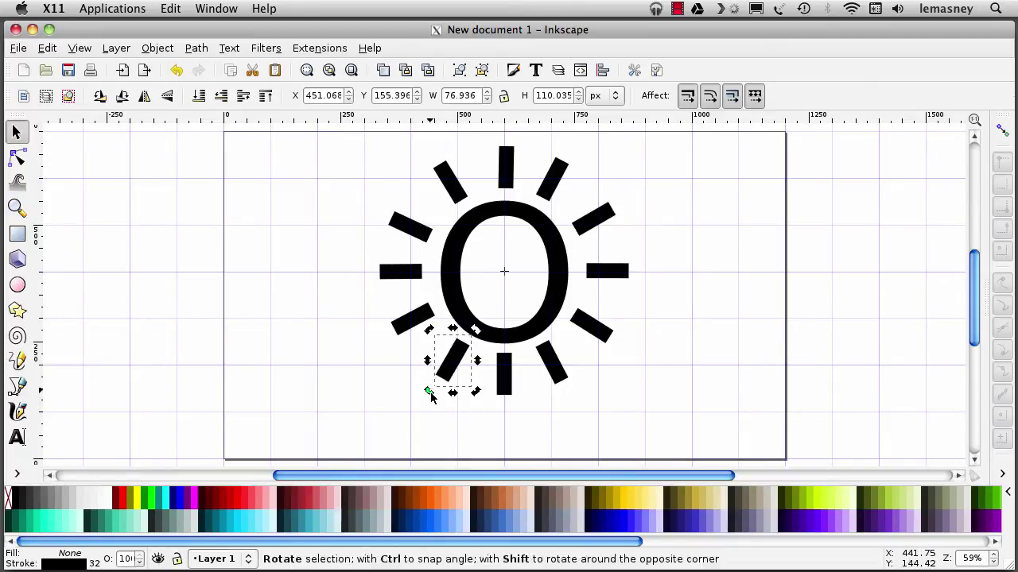
click(411, 324)
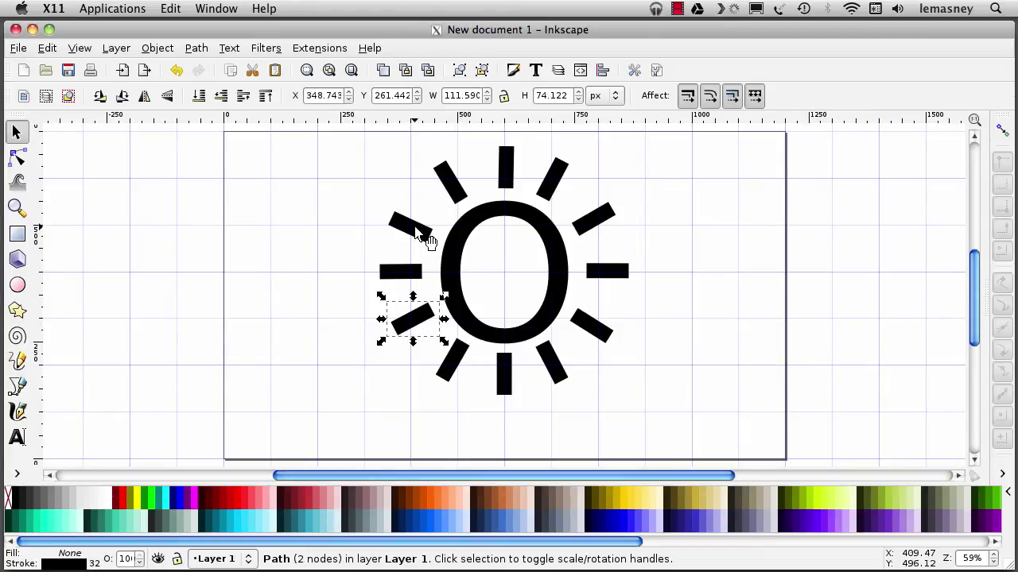
Rotate the two upper-left rays so they point at the O's centre
click(421, 234)
click(426, 239)
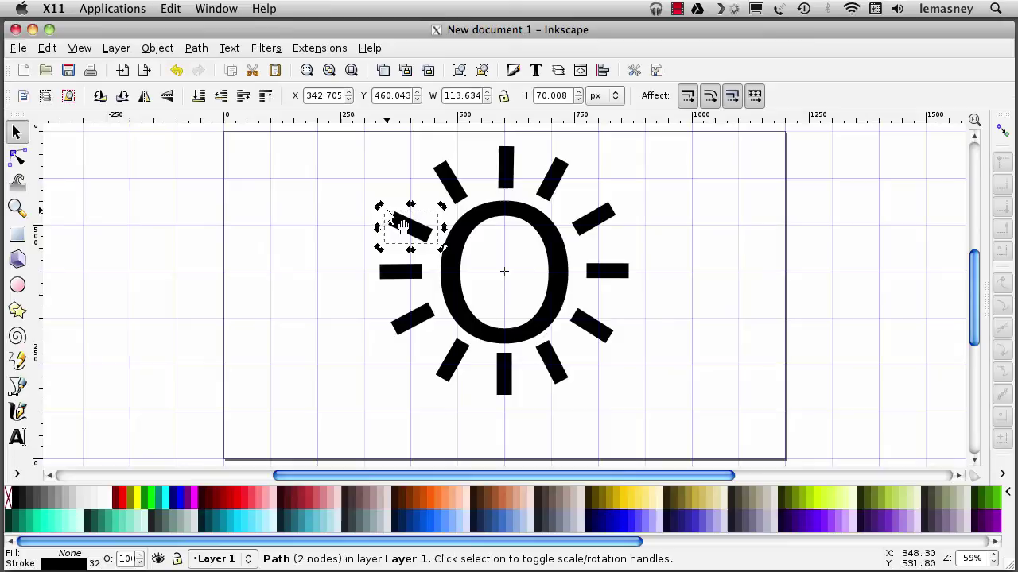
drag(379, 209, 390, 209)
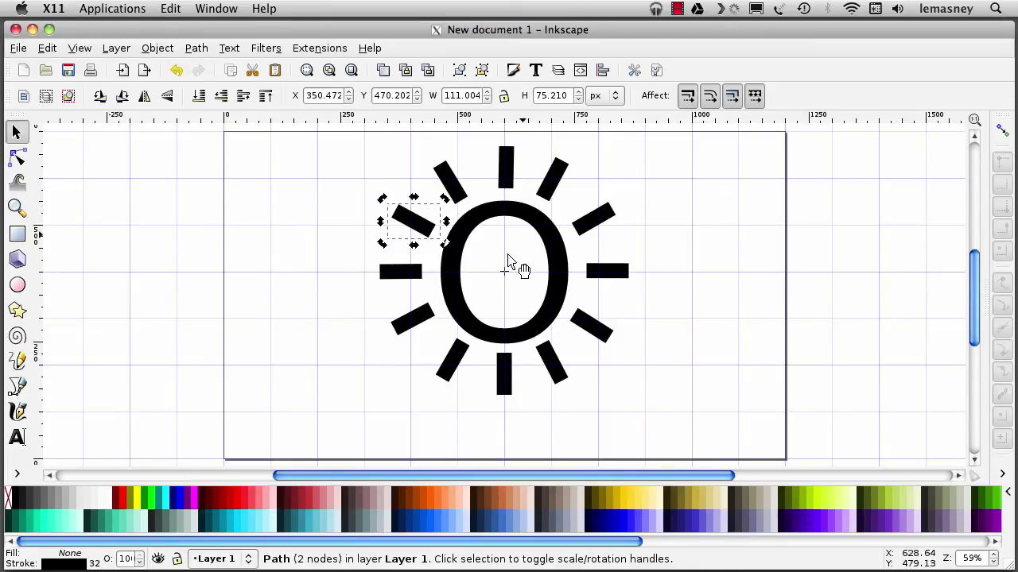
click(461, 193)
click(450, 184)
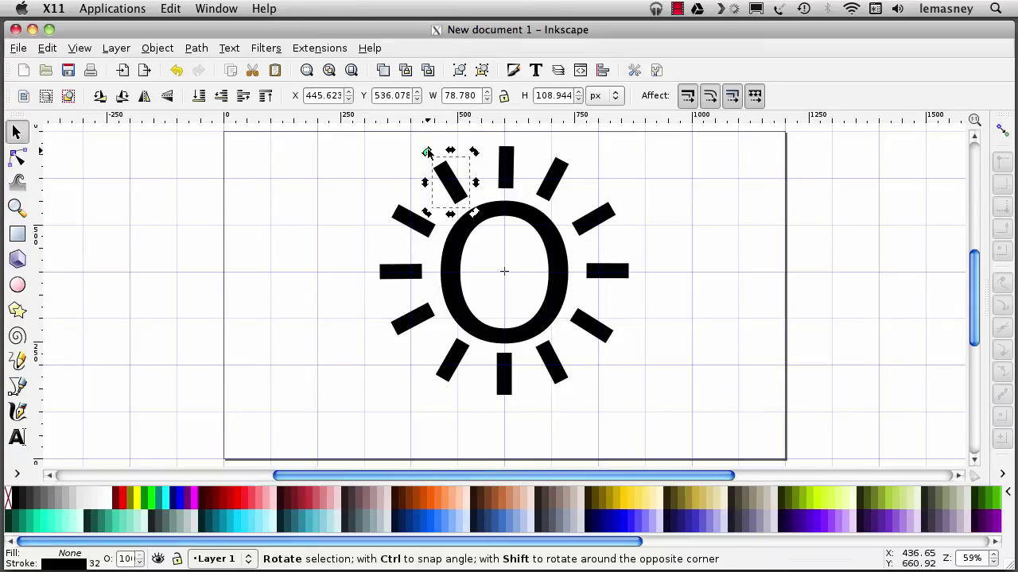
drag(427, 153, 431, 154)
click(442, 170)
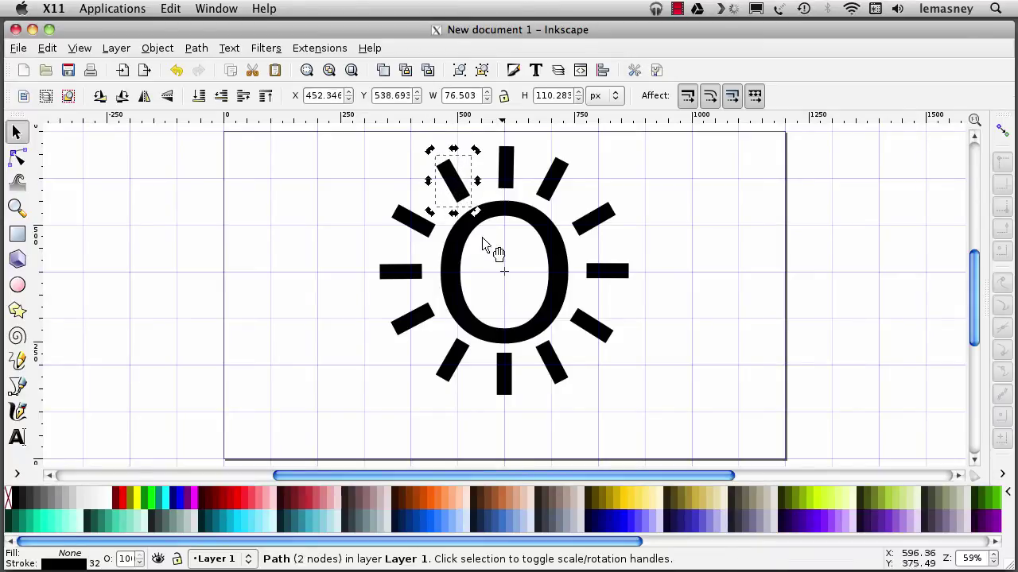
Realign the upper-right and right-side rays toward the O's centre
click(555, 188)
click(555, 188)
drag(579, 155, 587, 164)
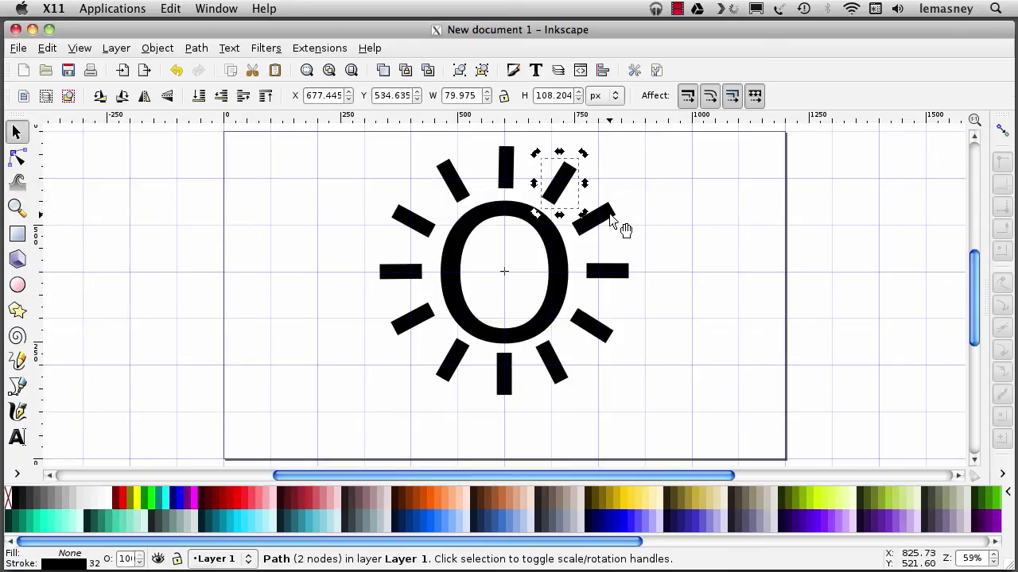
click(612, 225)
click(617, 220)
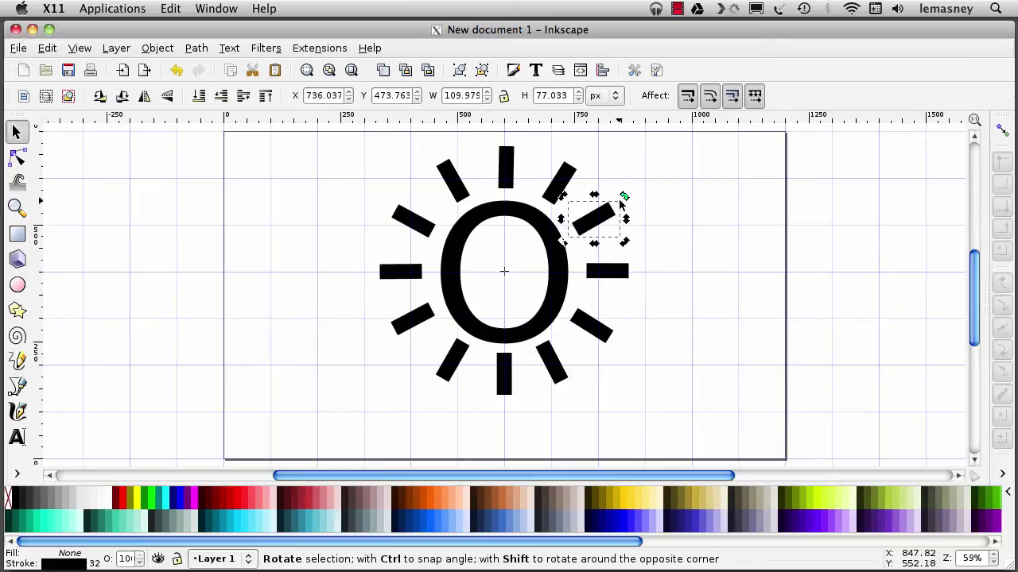
drag(623, 198, 620, 200)
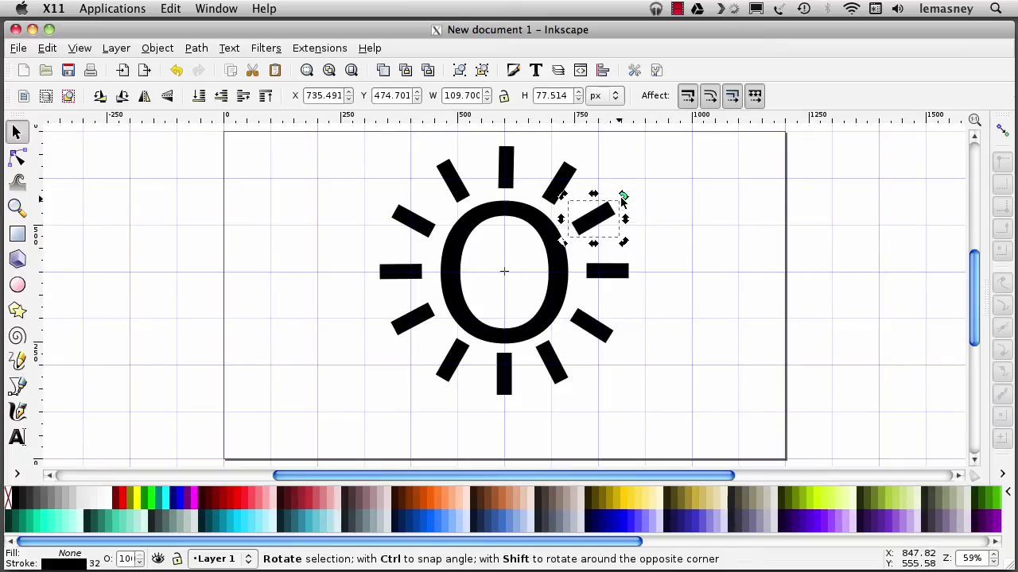
Straighten the lower-right and lower diagonal rays, then drag a horizontal guide to the O's centre
click(606, 342)
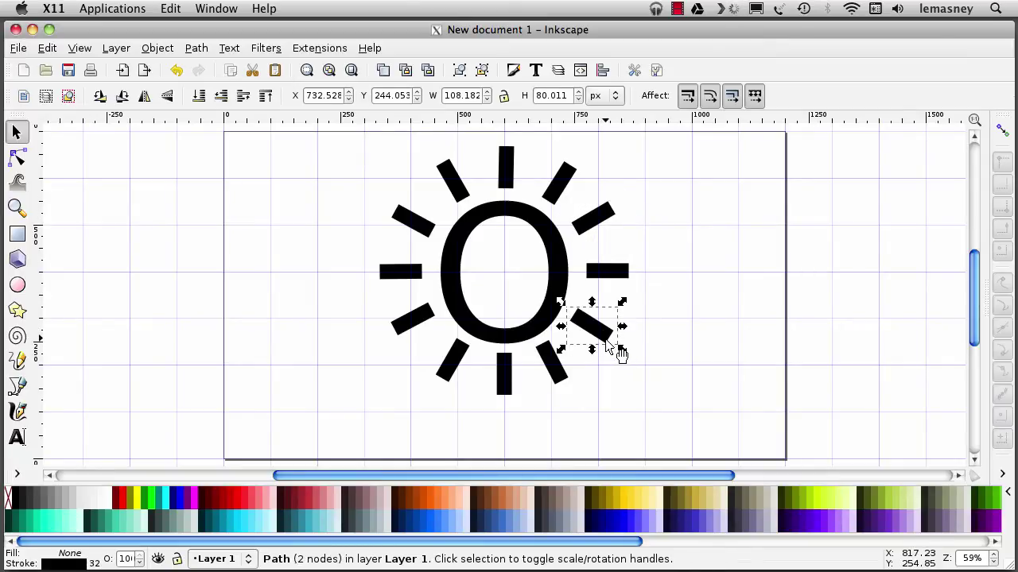
drag(622, 352, 619, 350)
click(559, 387)
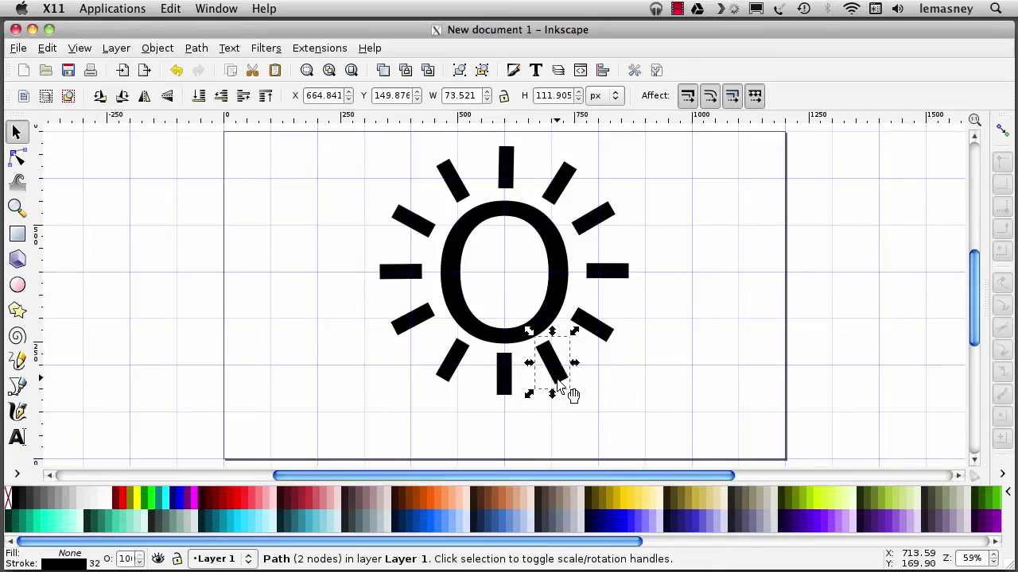
click(560, 384)
drag(575, 396, 574, 395)
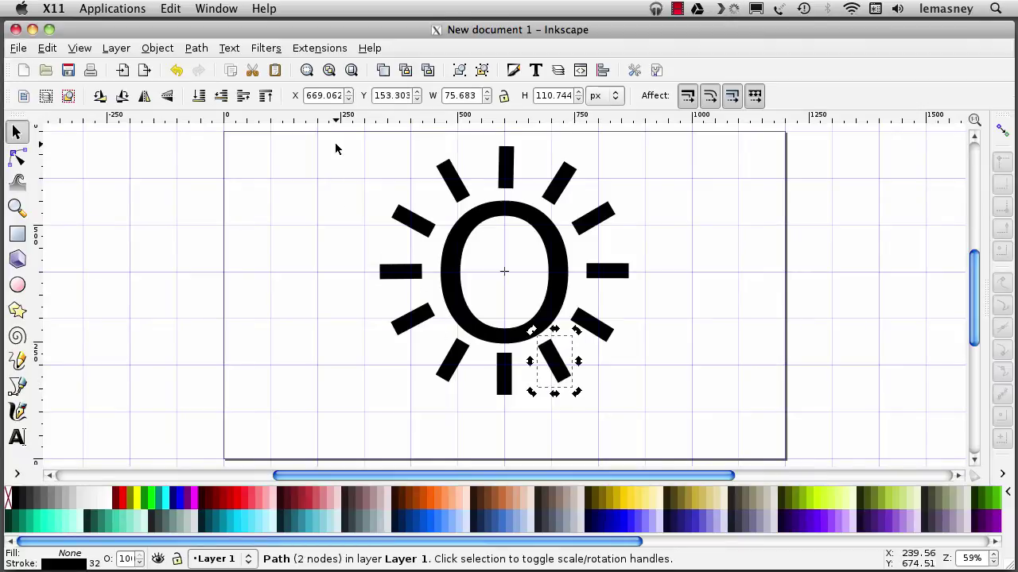
drag(340, 118, 339, 271)
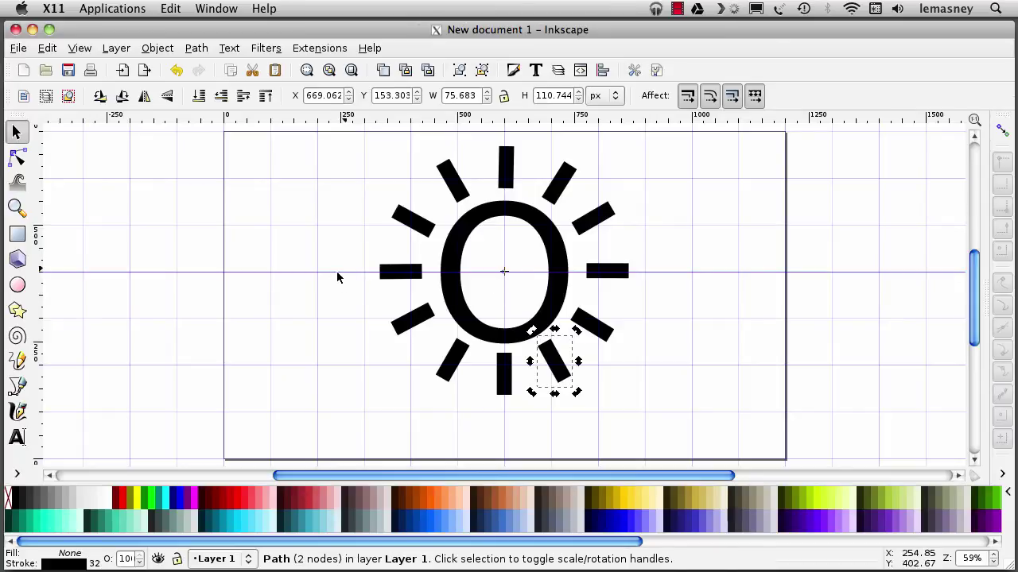
Right-click near the new guide and dismiss the quick edit menu
right_click(294, 276)
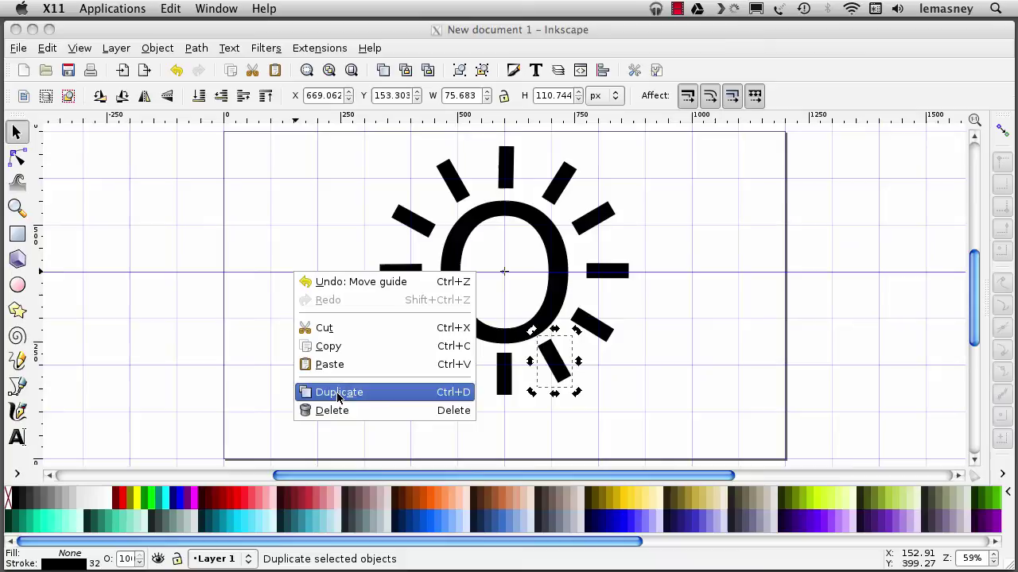
click(252, 271)
Tilt the centre guideline to 45° and add a new horizontal guide at 399.27 px through the O
double_click(252, 274)
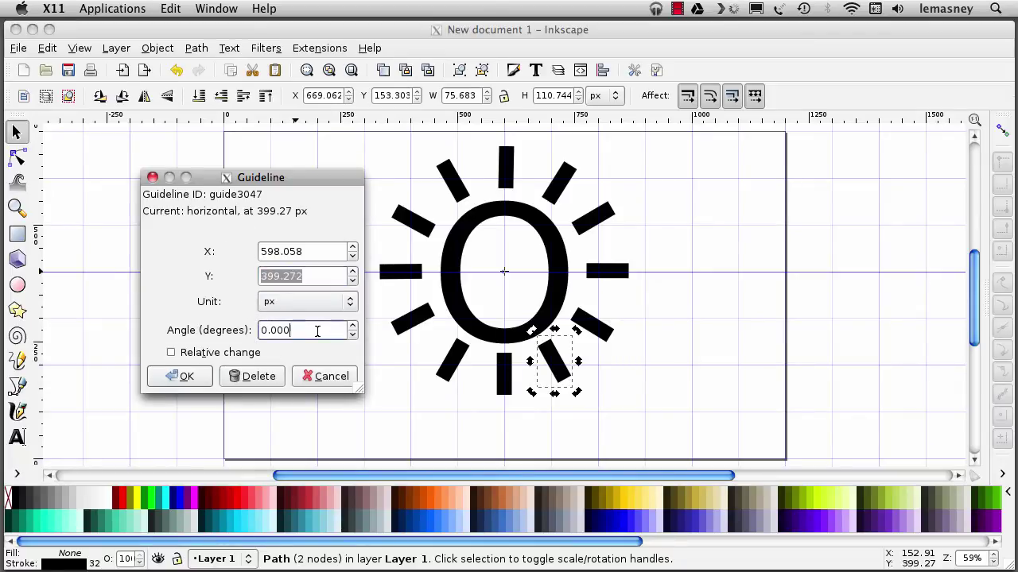
drag(318, 331, 256, 334)
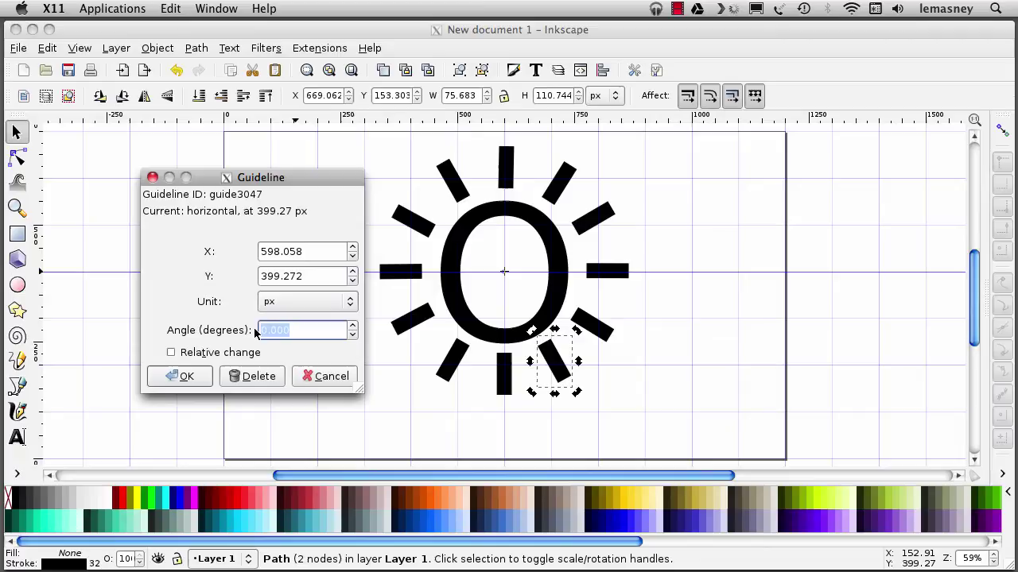
text(4)
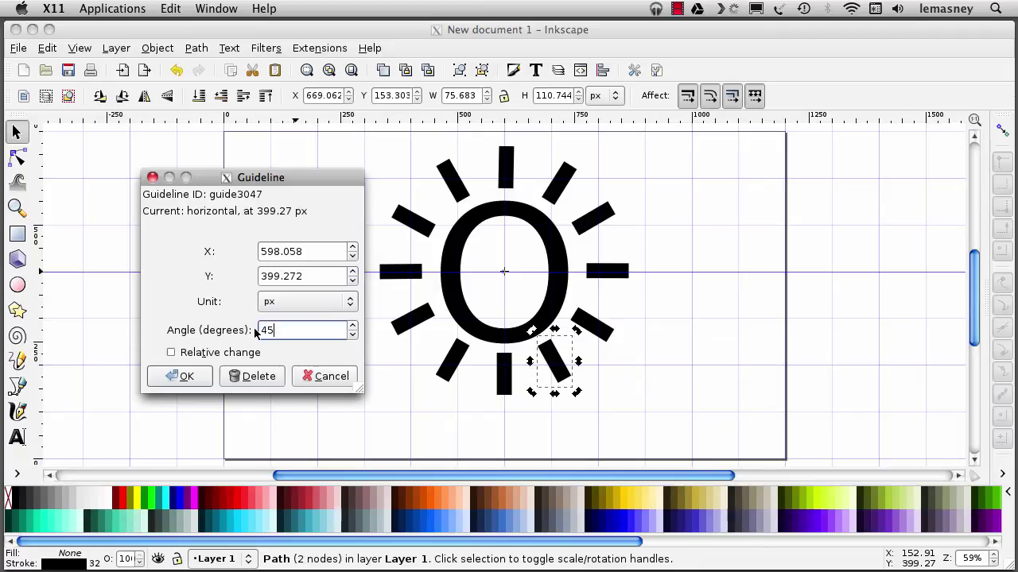
text(5)
click(313, 274)
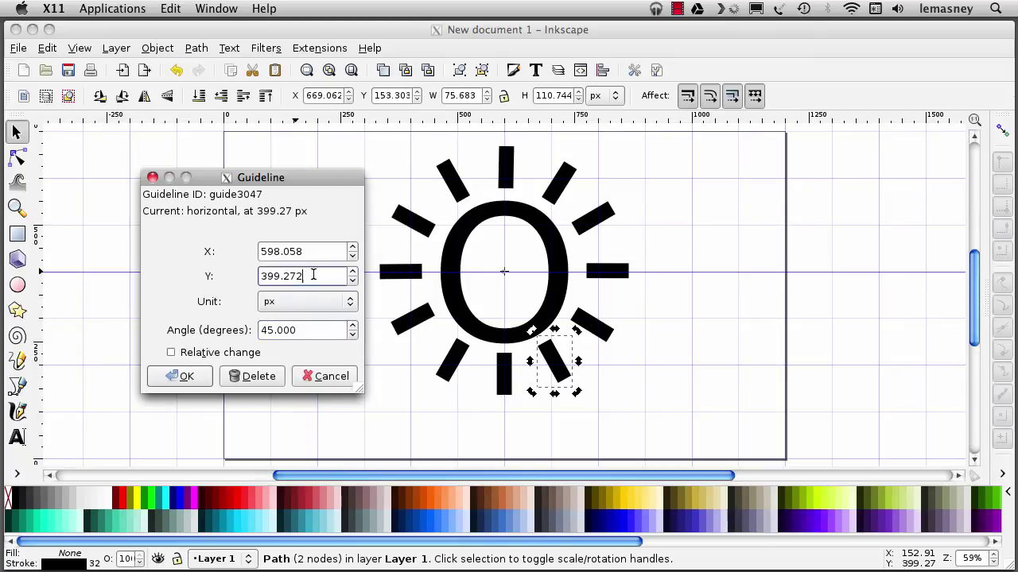
click(186, 376)
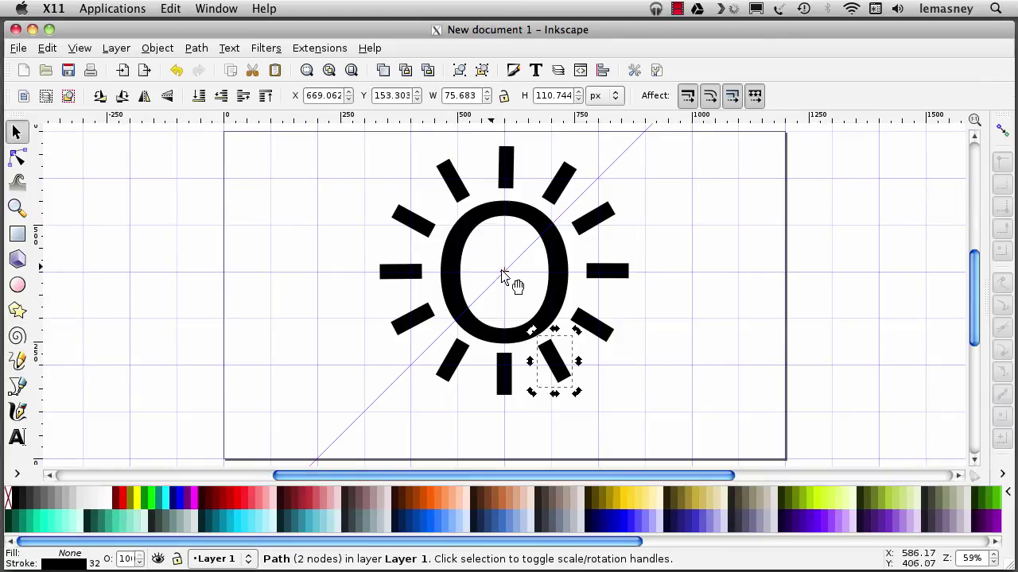
drag(363, 114, 504, 273)
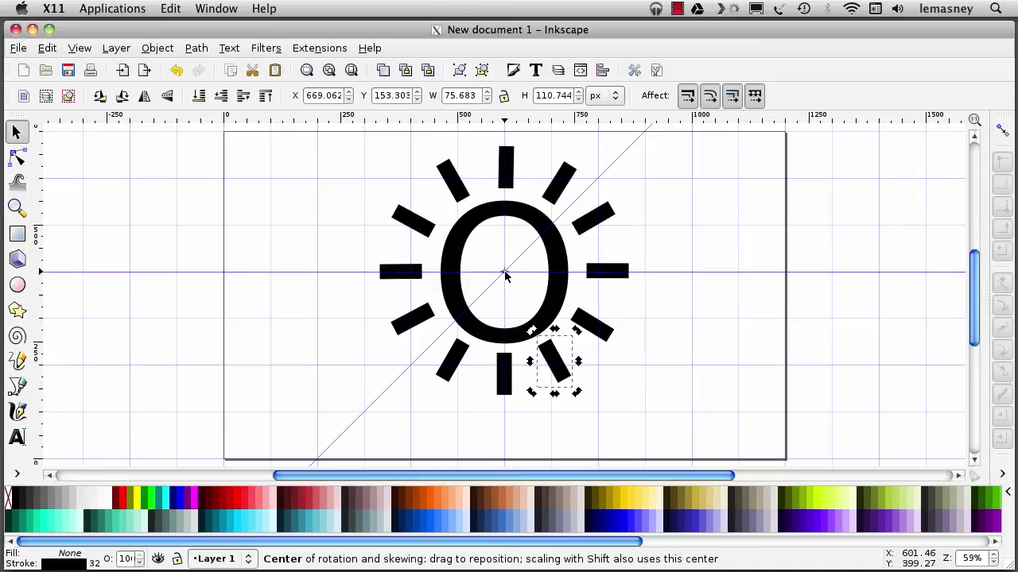
Change the new horizontal guide's angle to 33° in the Guideline dialog
double_click(260, 272)
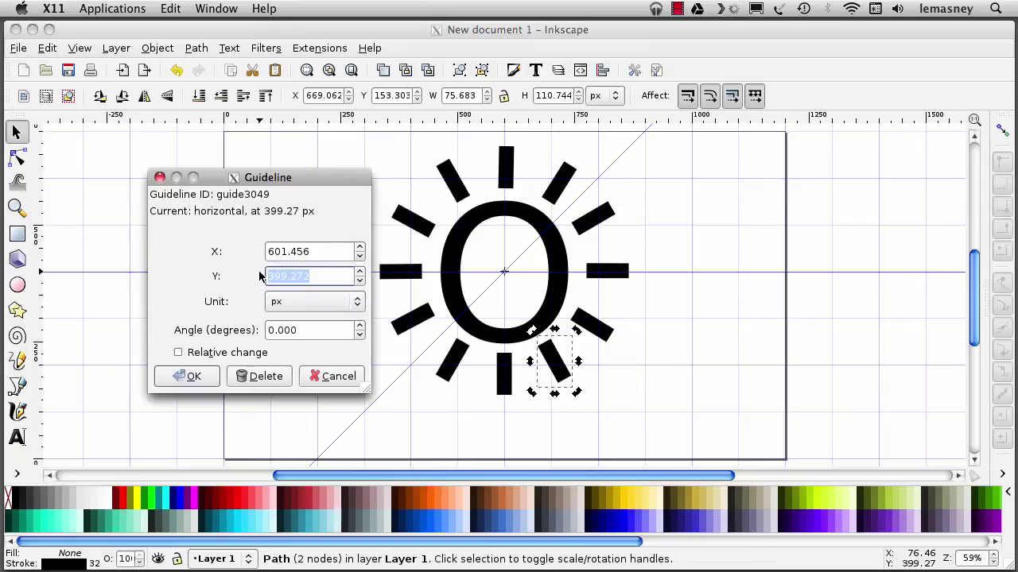
drag(304, 331, 252, 330)
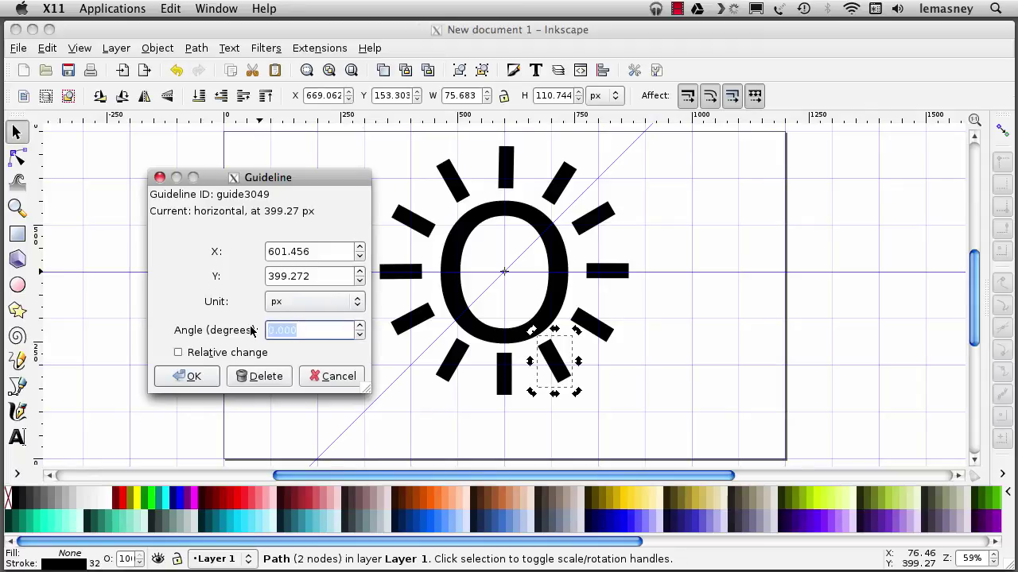
text(33)
click(204, 380)
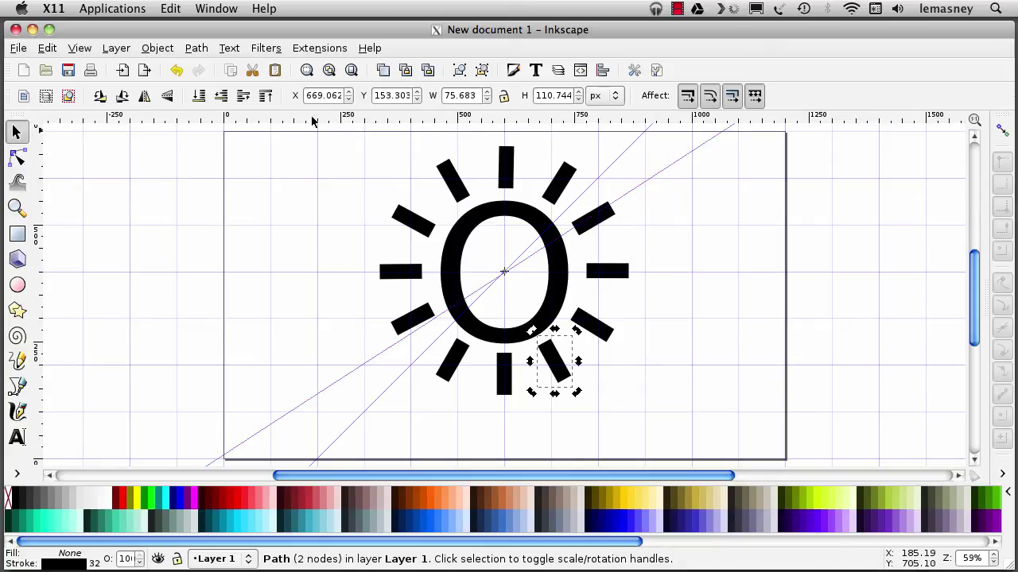
Select the O and its twelve rays, nudge them down to Y 81.922 px, then deselect
drag(356, 137, 680, 414)
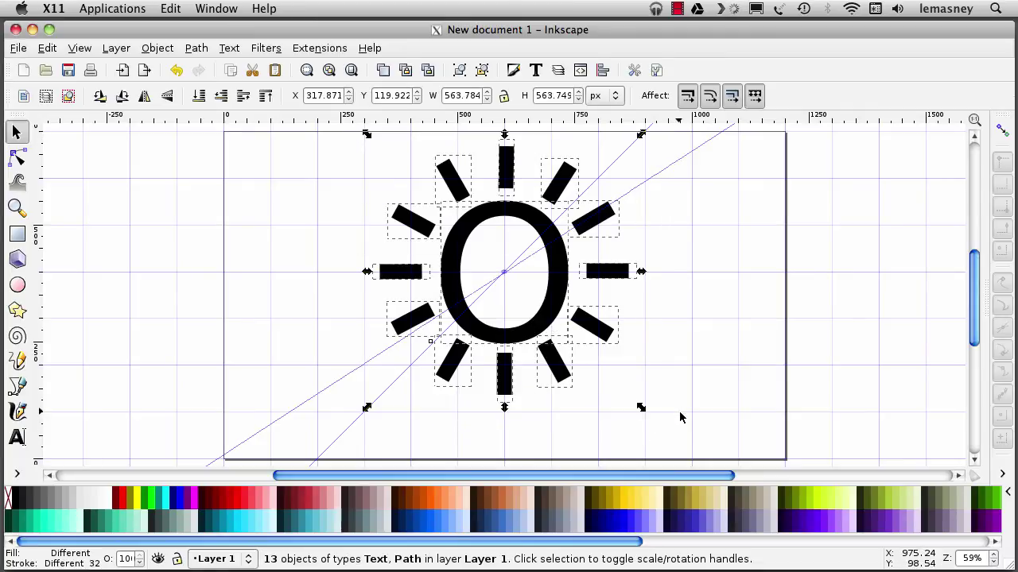
key(Down)
key(Down)
key(Down)
key(Down)
key(Down)
key(Down)
key(Down)
key(Down)
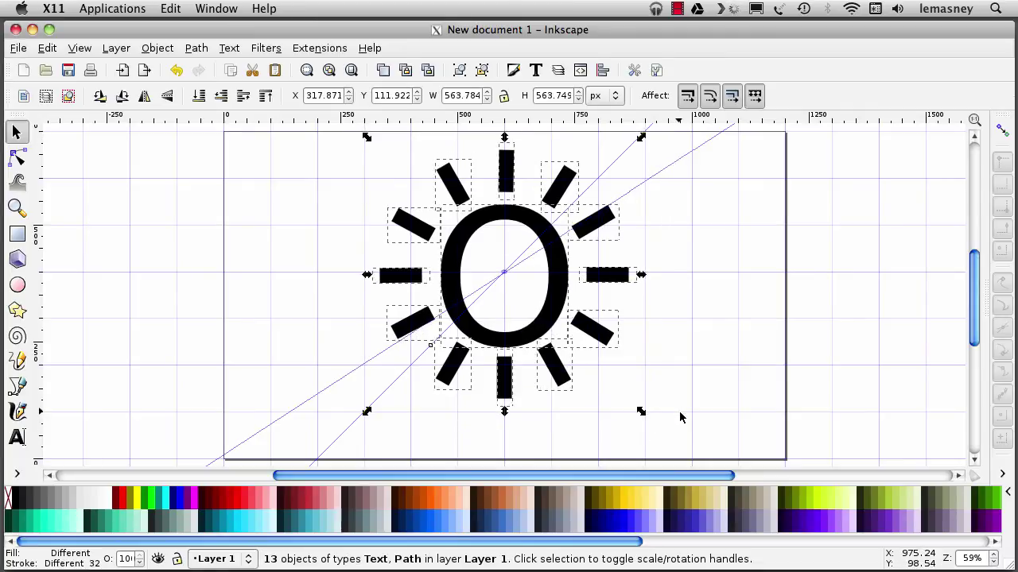
key(Down)
key(Down)
key(Down)
key(Down)
key(Down)
key(Down)
key(Down)
key(Down)
key(Down)
key(Down)
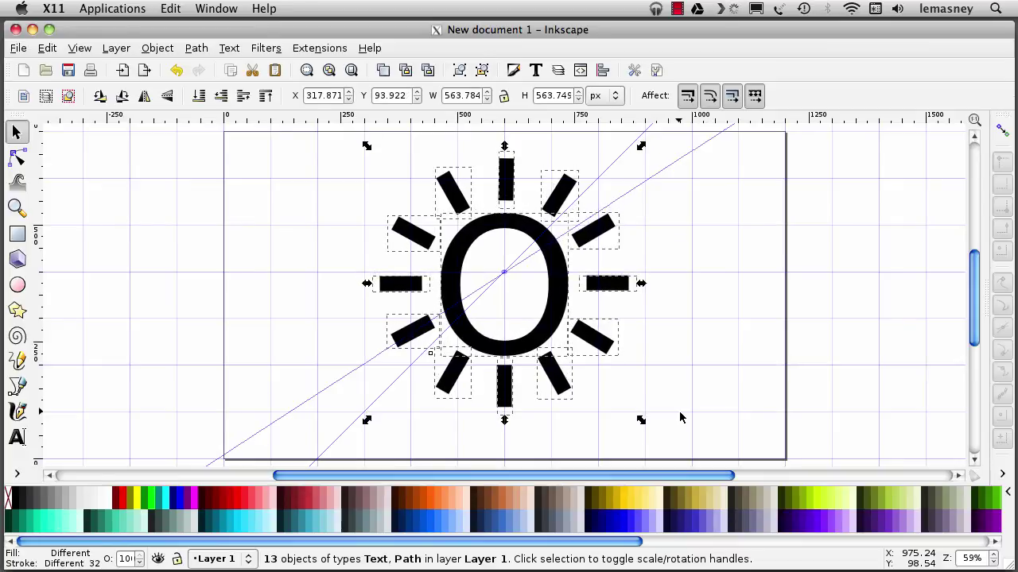
key(Down)
key(Down)
key(Down)
key(Down)
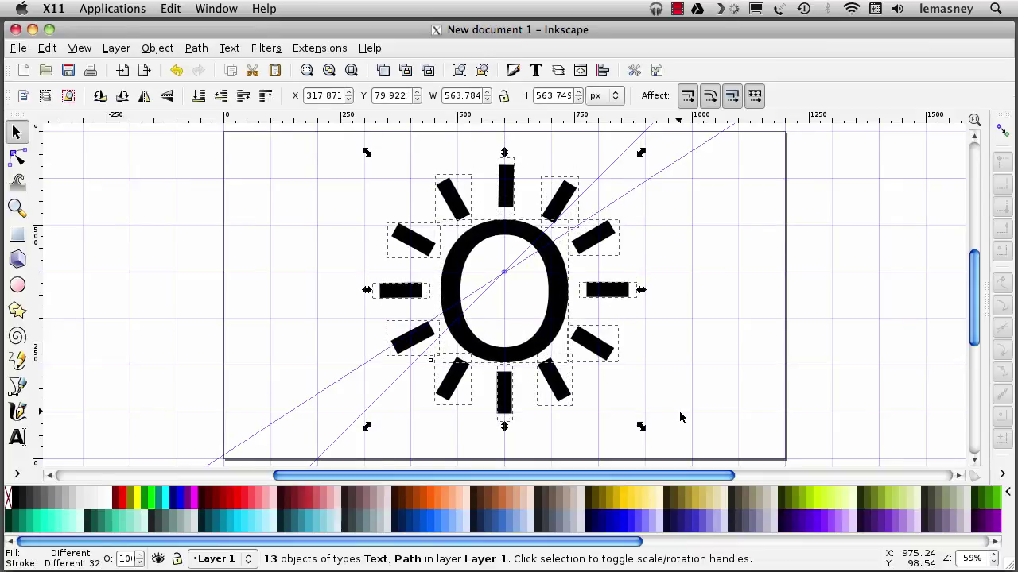
key(Up)
key(Up)
key(Up)
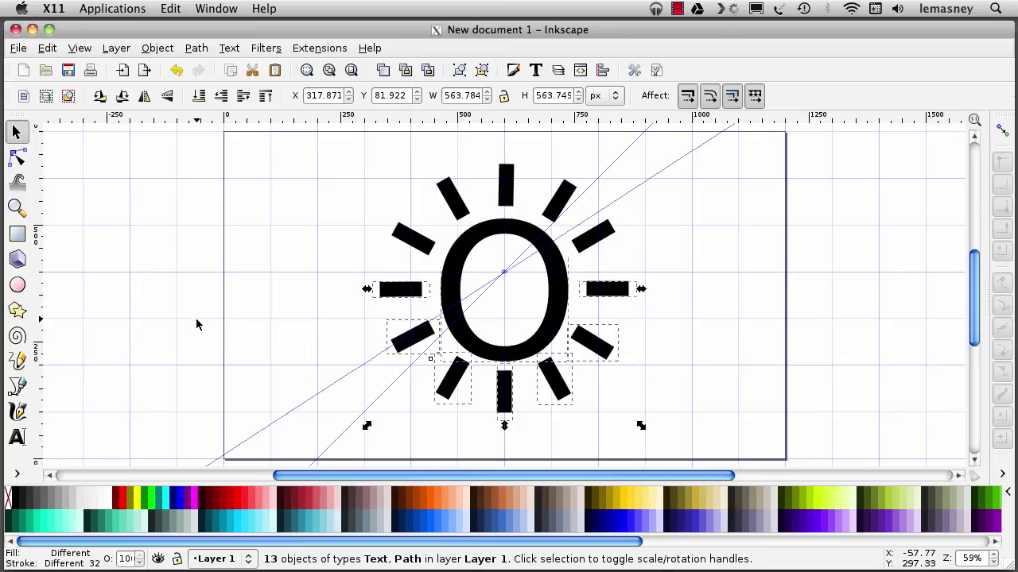
click(237, 343)
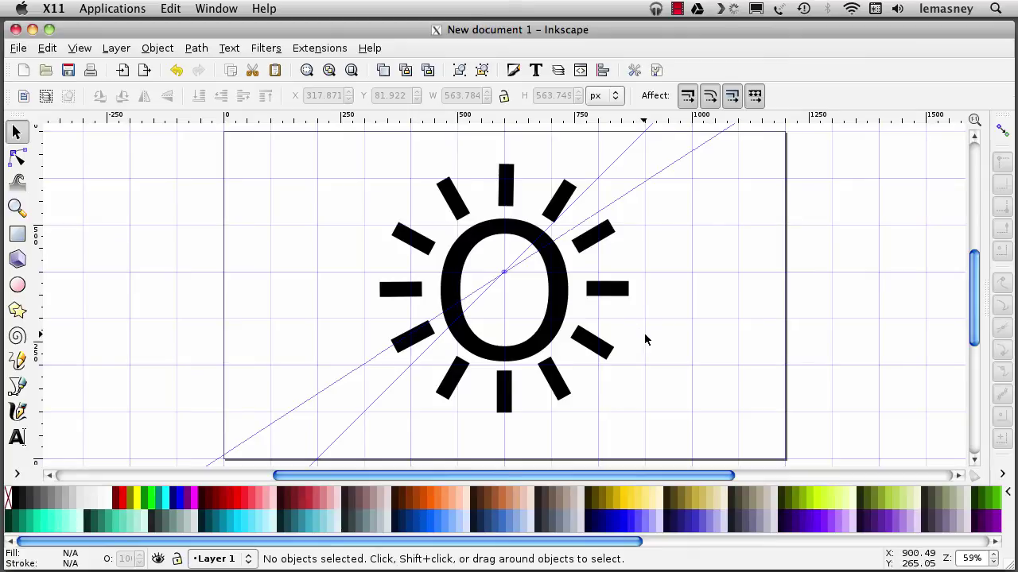
Fill the letter O with dark red and the top ray with #D40000 red
click(458, 295)
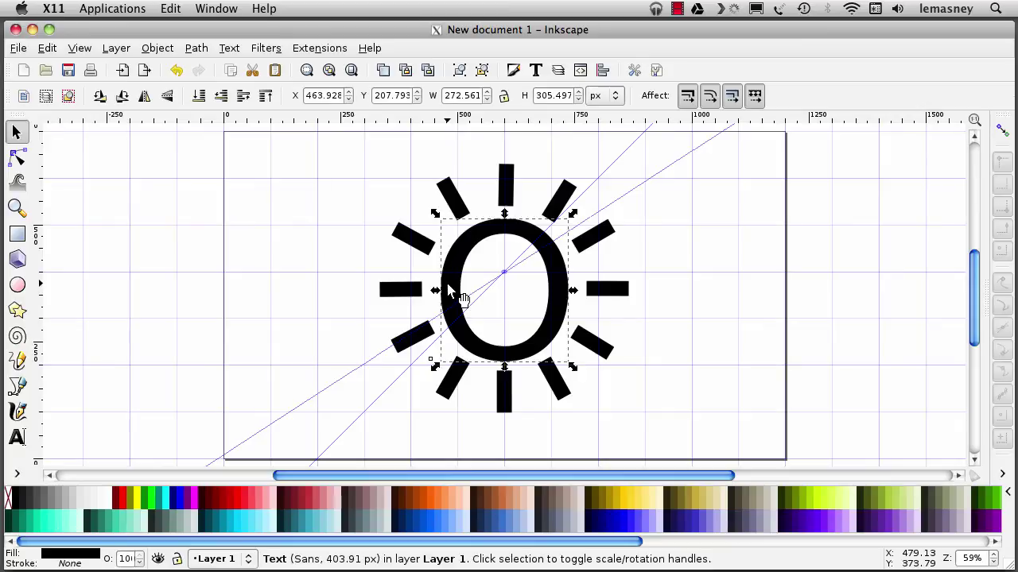
click(223, 506)
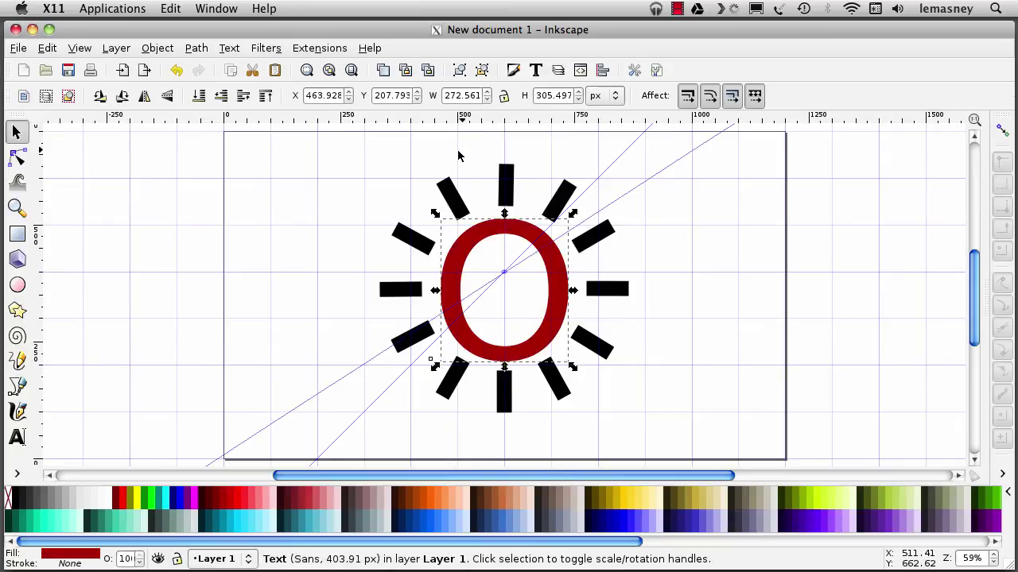
drag(466, 149, 529, 209)
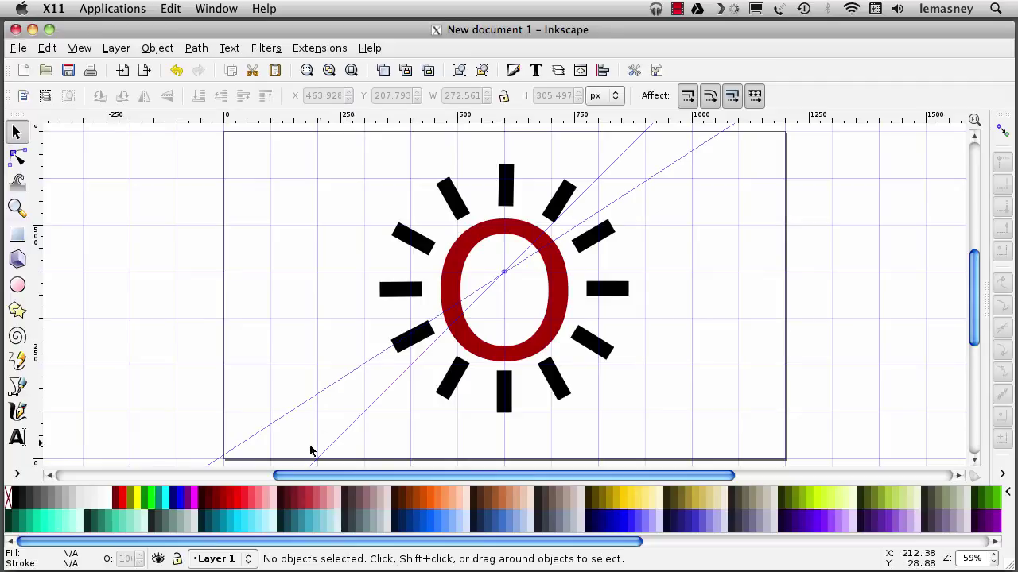
click(509, 182)
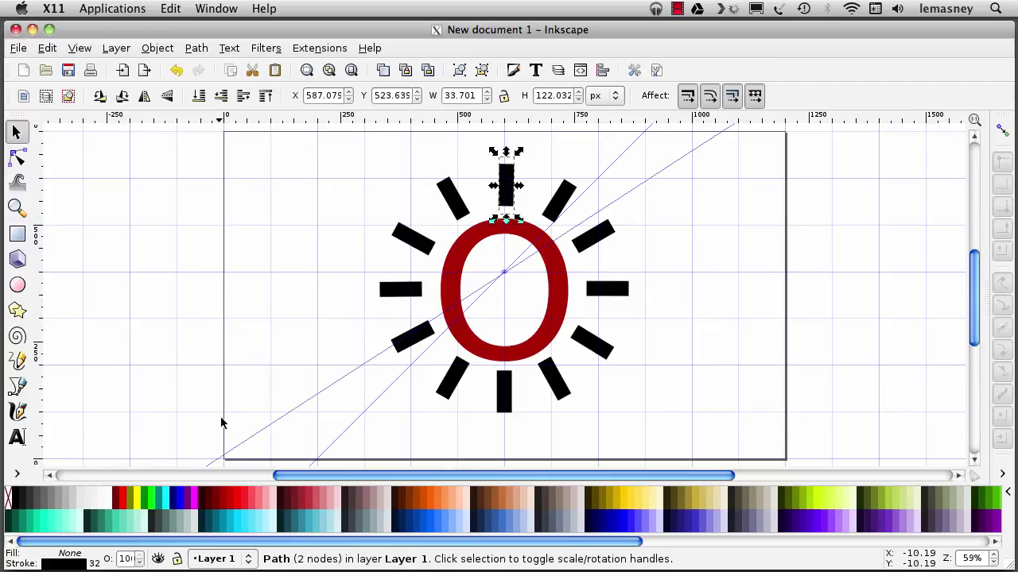
click(230, 504)
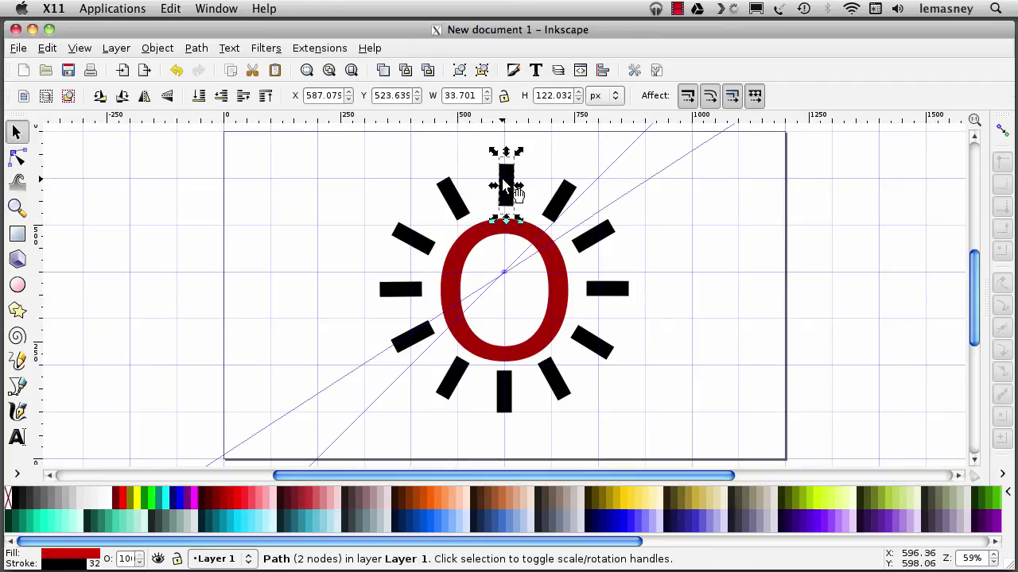
Recolour the top ray's stroke to dark red b02525ff using the colour wheel
right_click(65, 566)
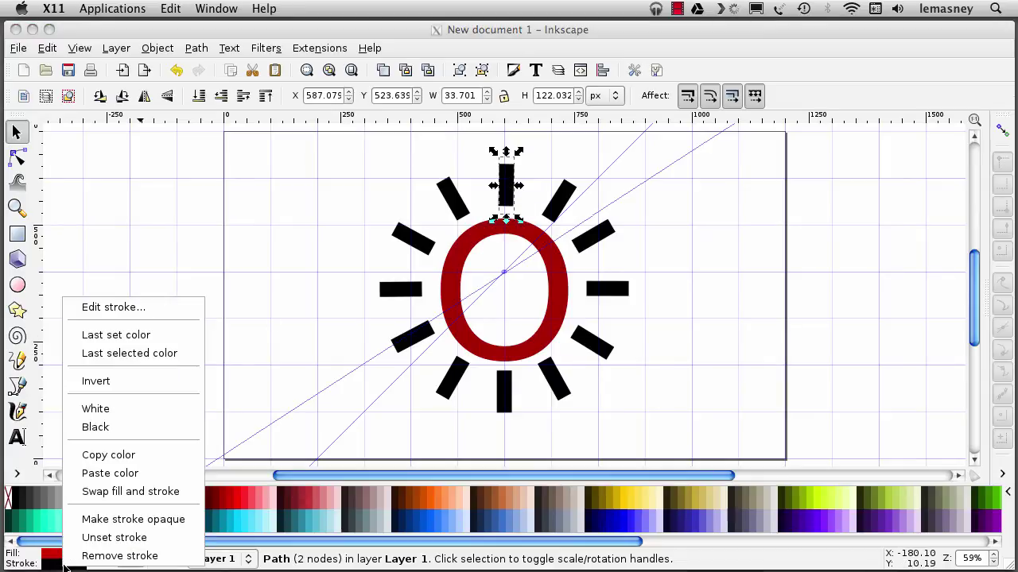
click(124, 335)
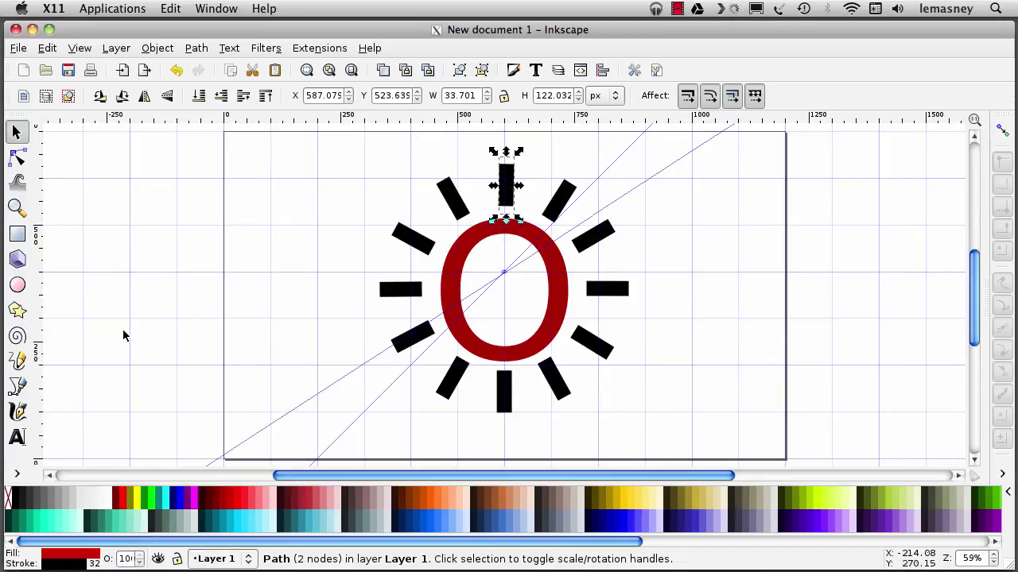
click(65, 566)
right_click(66, 566)
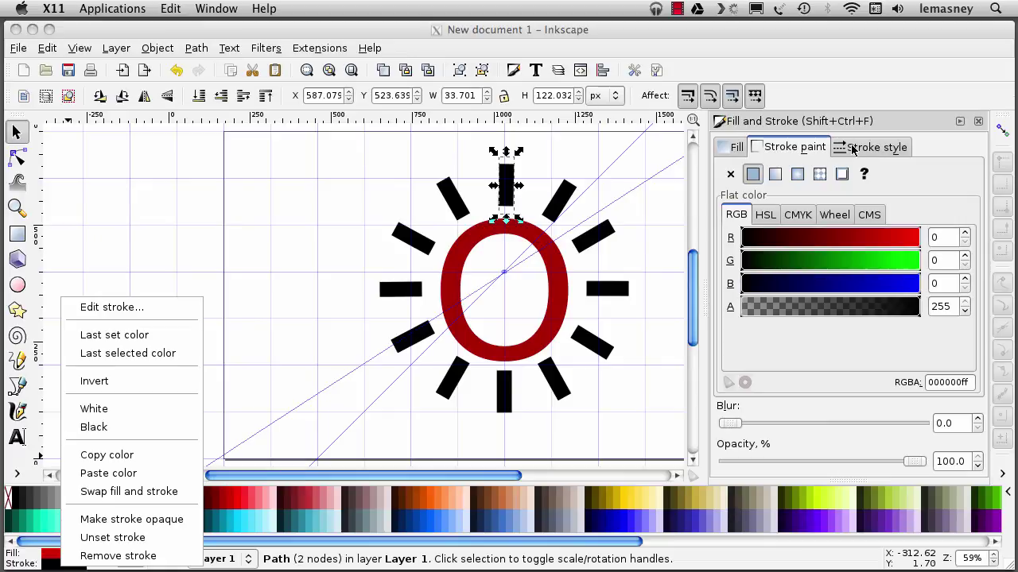
click(834, 215)
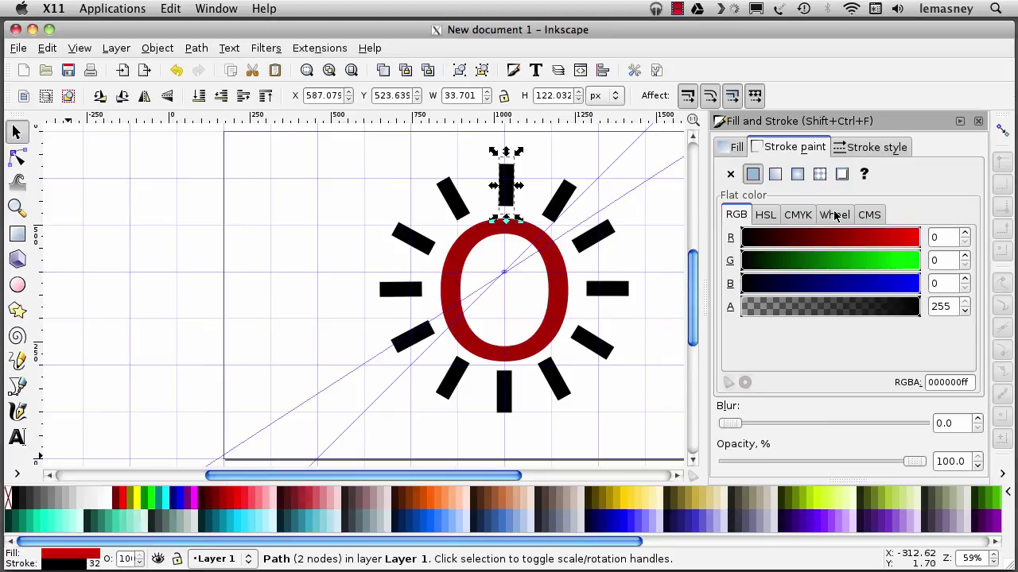
click(835, 215)
mouse_move(785, 283)
mouse_down()
mouse_move(798, 296)
mouse_move(801, 284)
mouse_up()
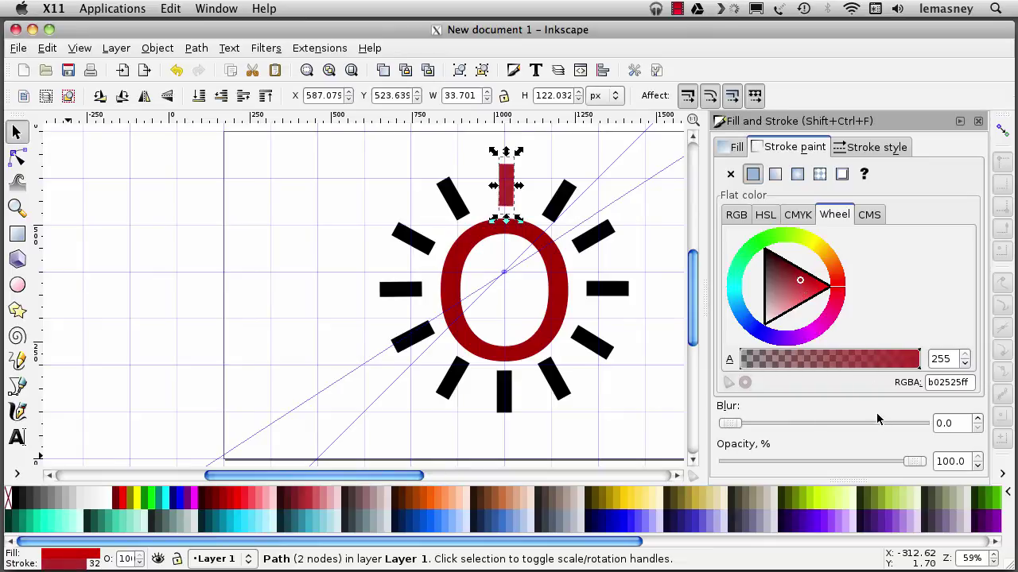
click(978, 120)
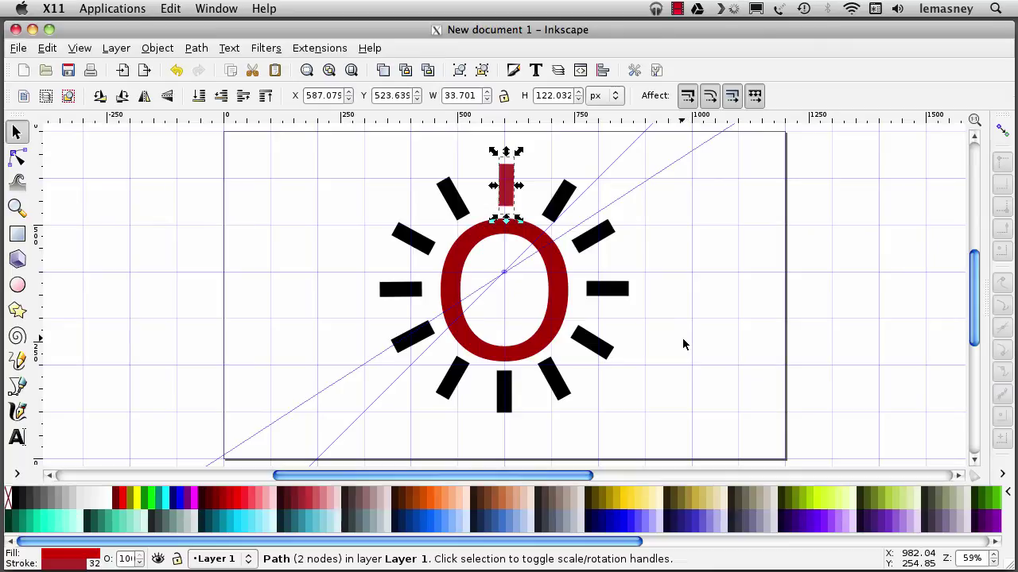